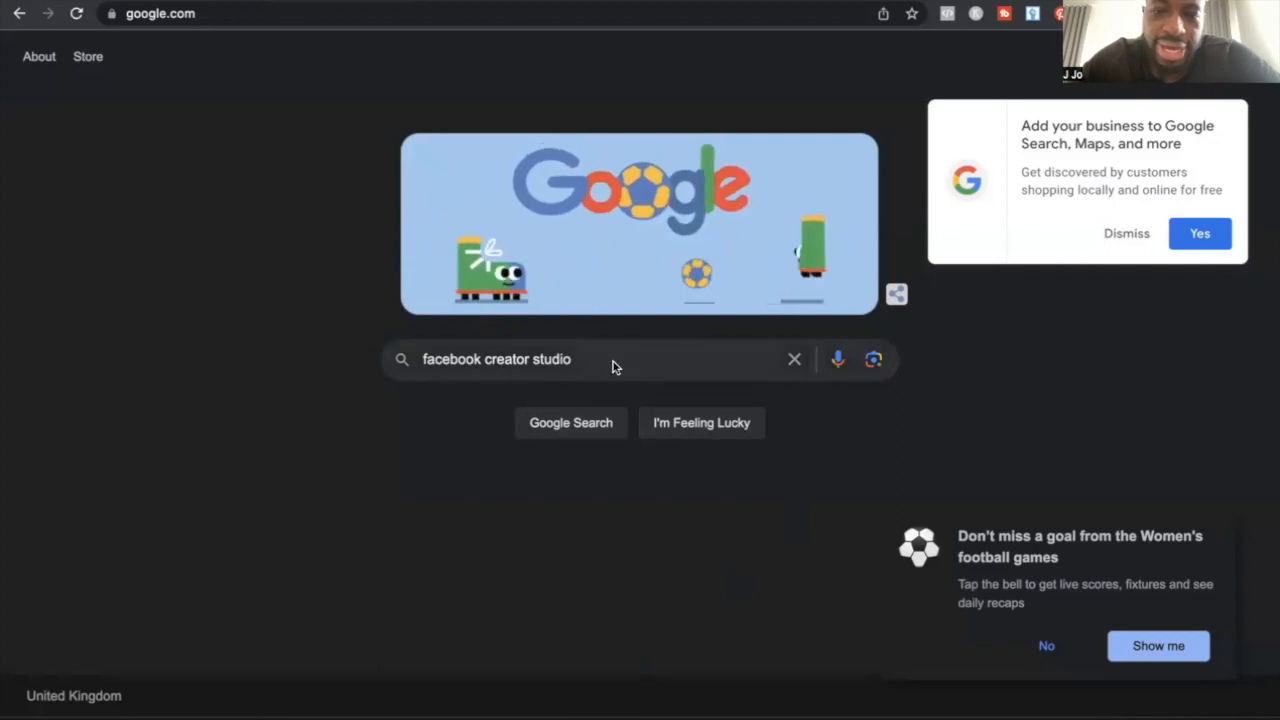
# Search Google for "facebook creator studio" and start a new A/B test from the content section of Meta Business Suite.
pyautogui.press('Return')
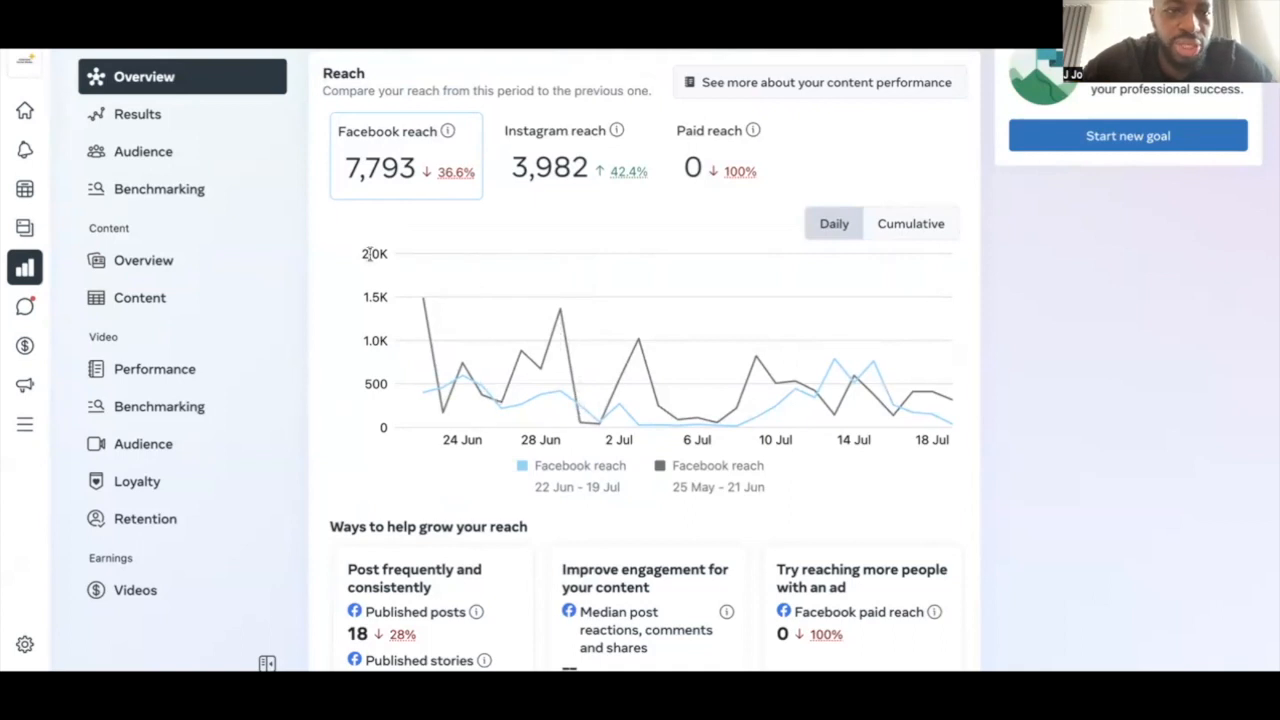
pyautogui.moveTo(38, 182)
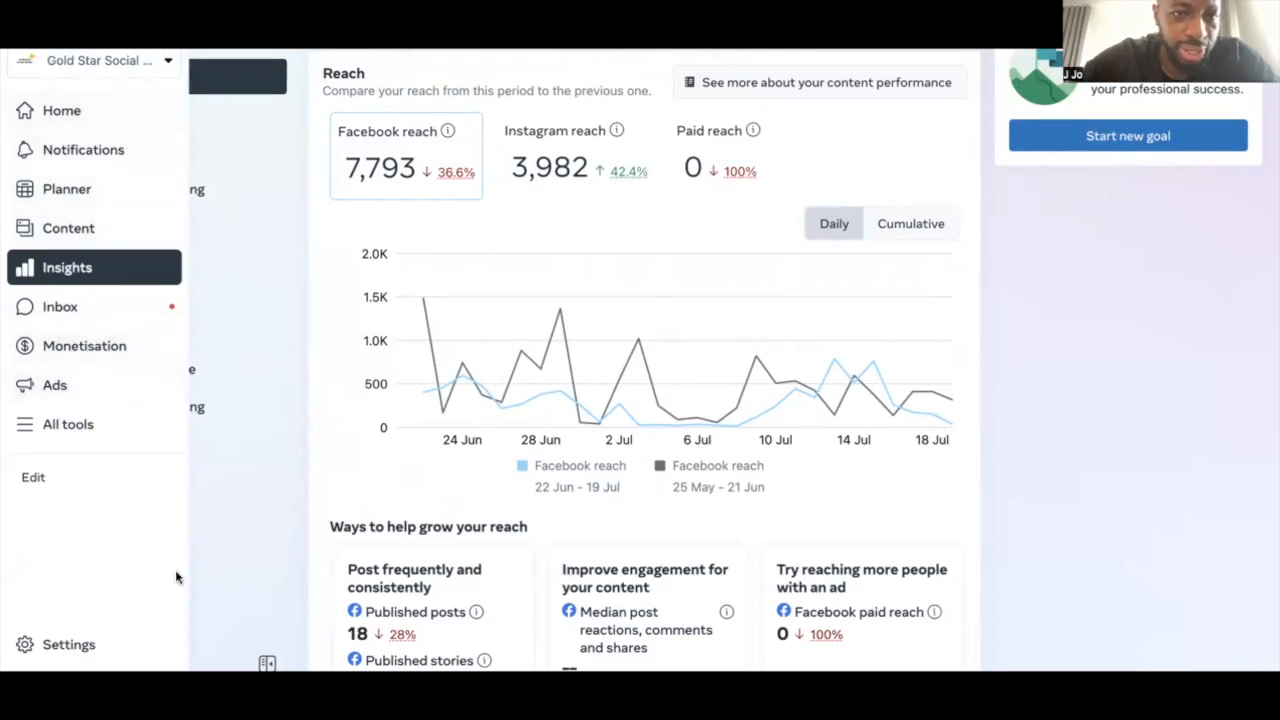
pyautogui.click(97, 229)
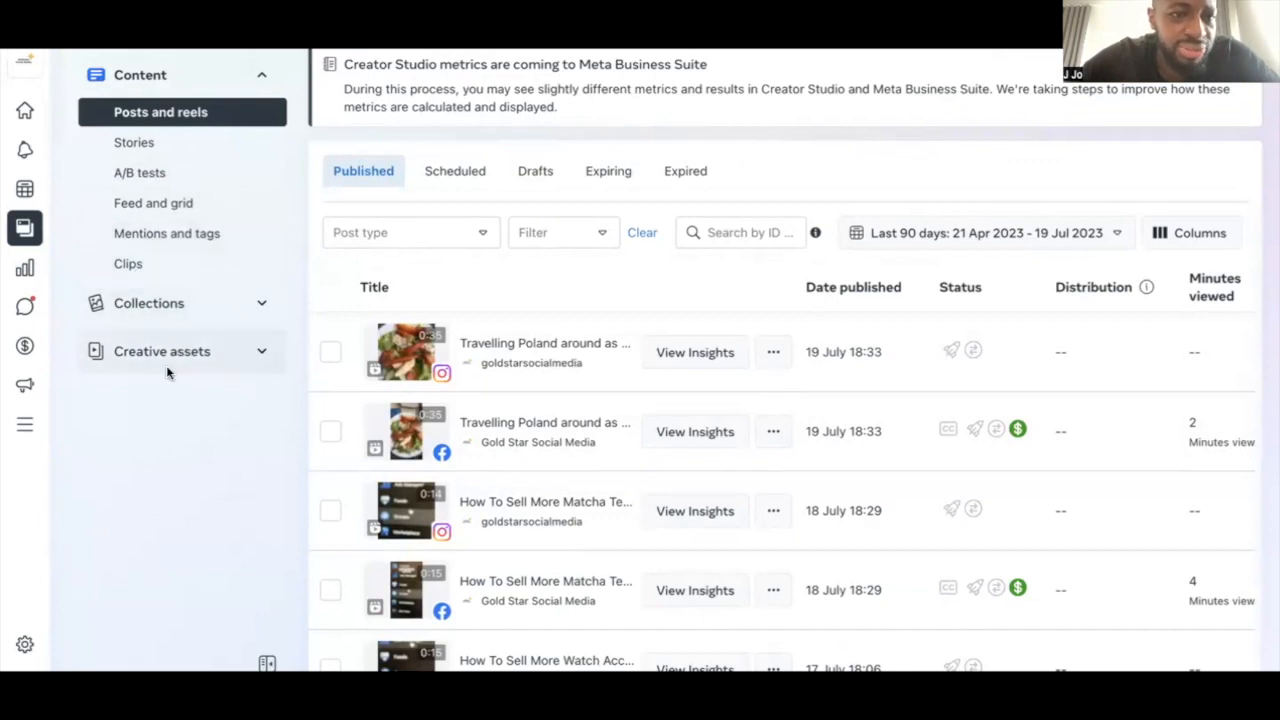
pyautogui.click(176, 178)
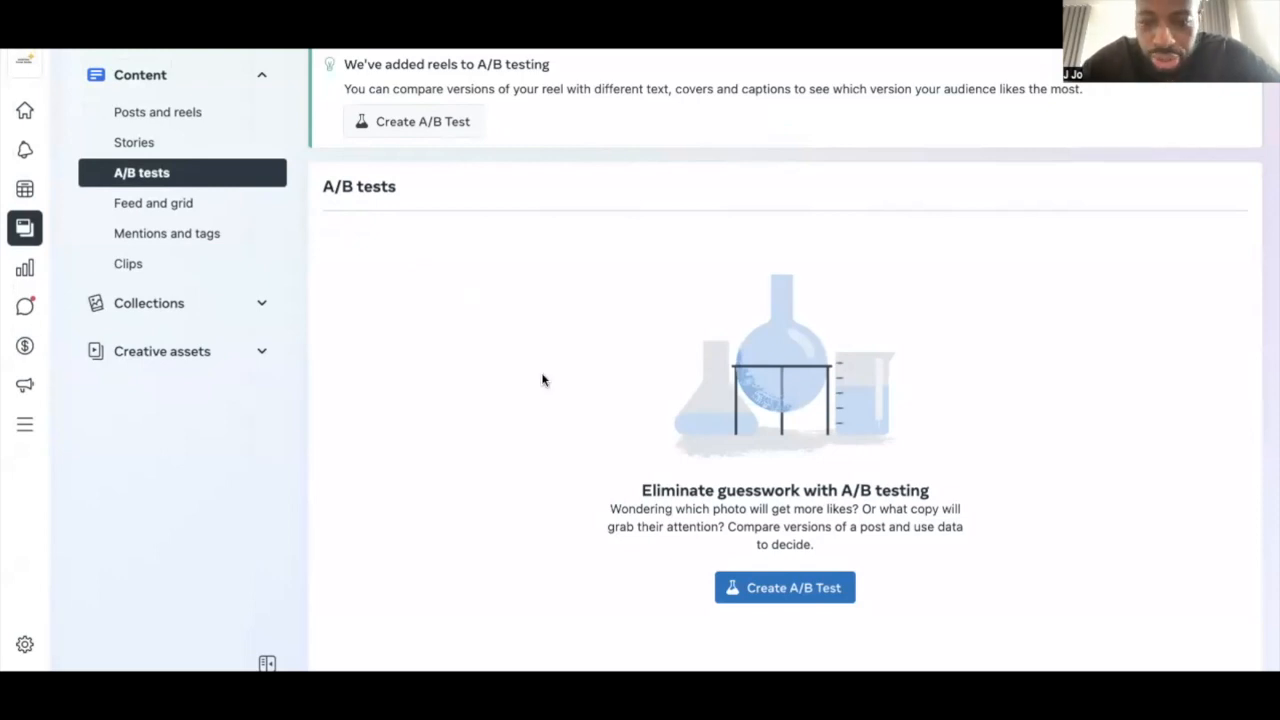
pyautogui.click(790, 588)
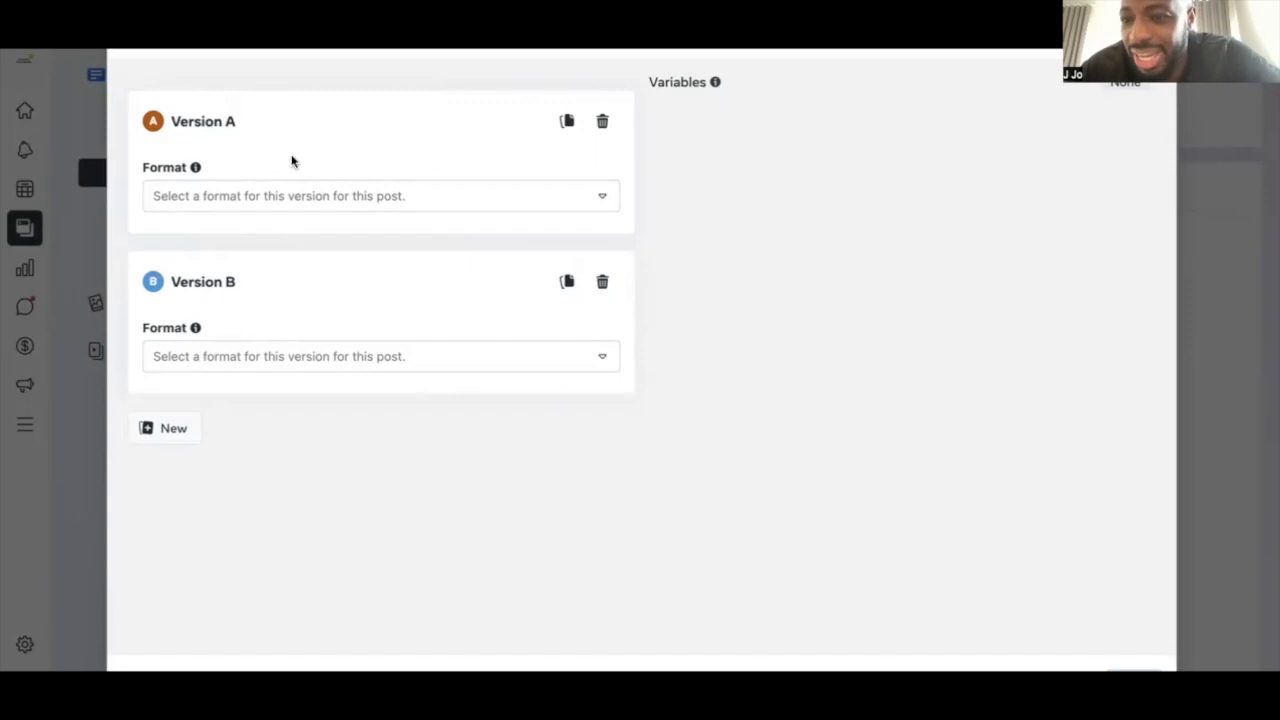
# Add two more versions, Version C and Version D, to the A/B test.
pyautogui.click(173, 429)
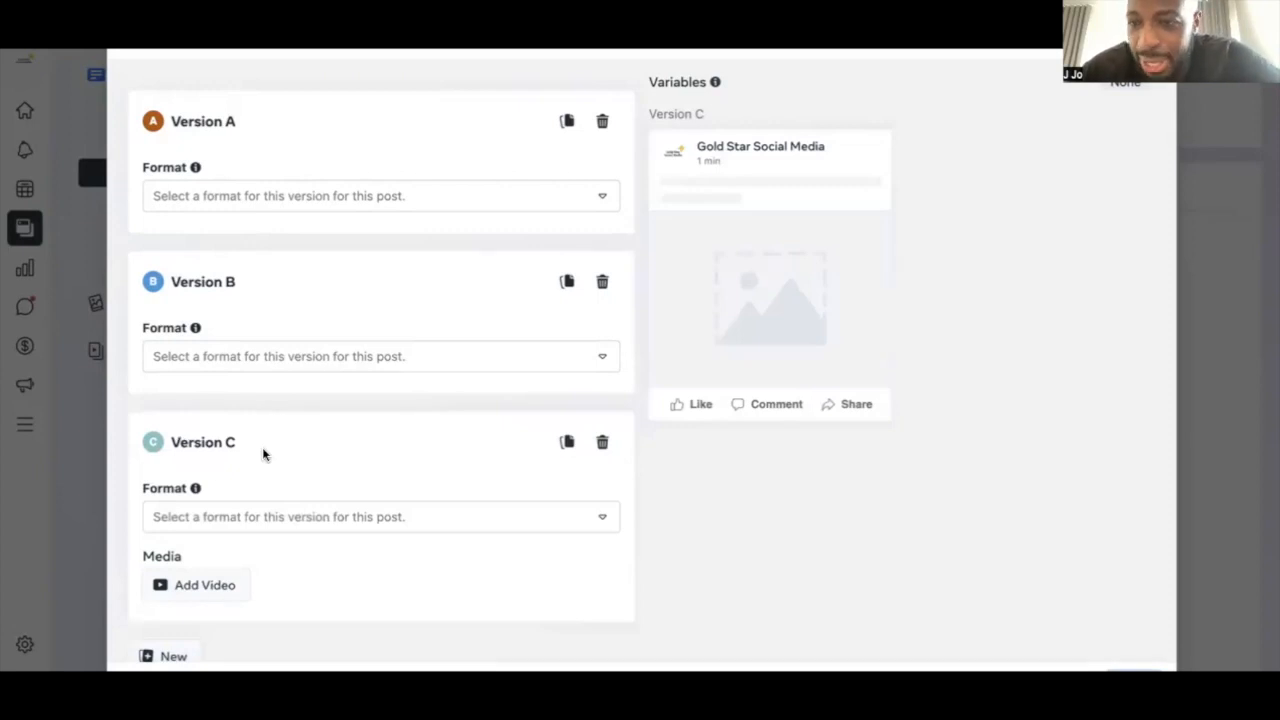
pyautogui.scroll(-1, 262, 447)
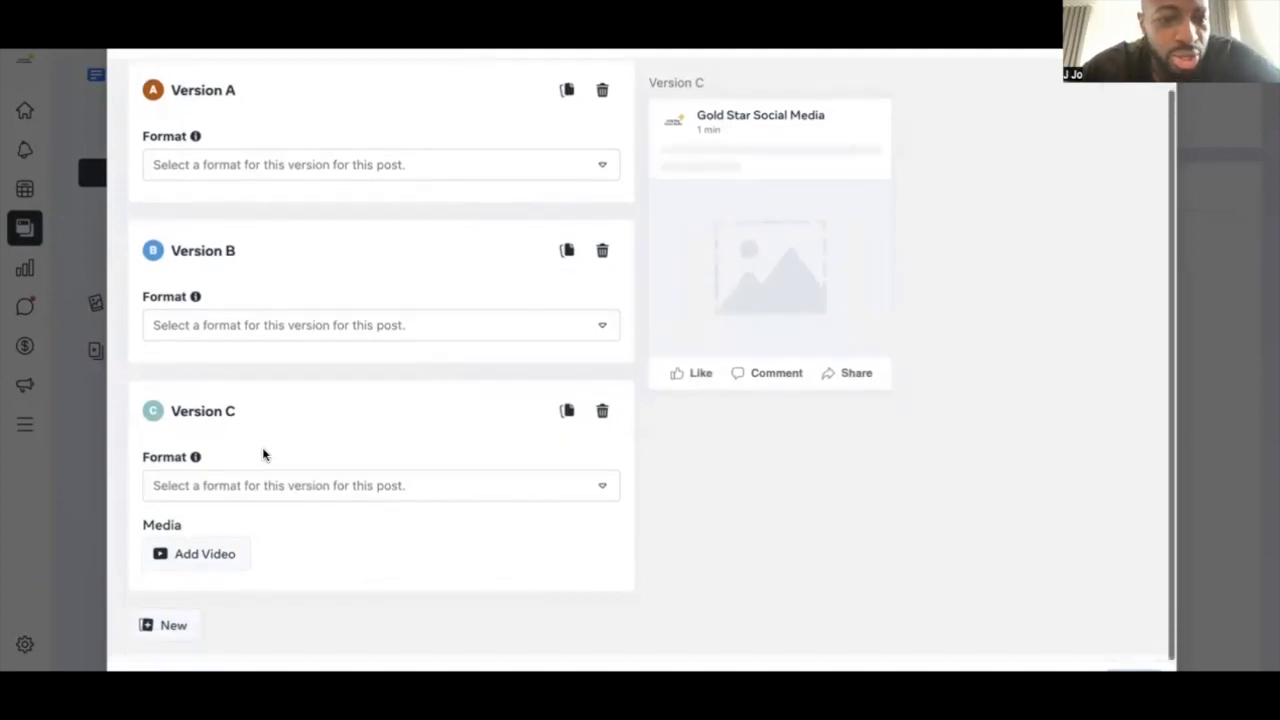
pyautogui.click(175, 625)
pyautogui.scroll(-2, 382, 482)
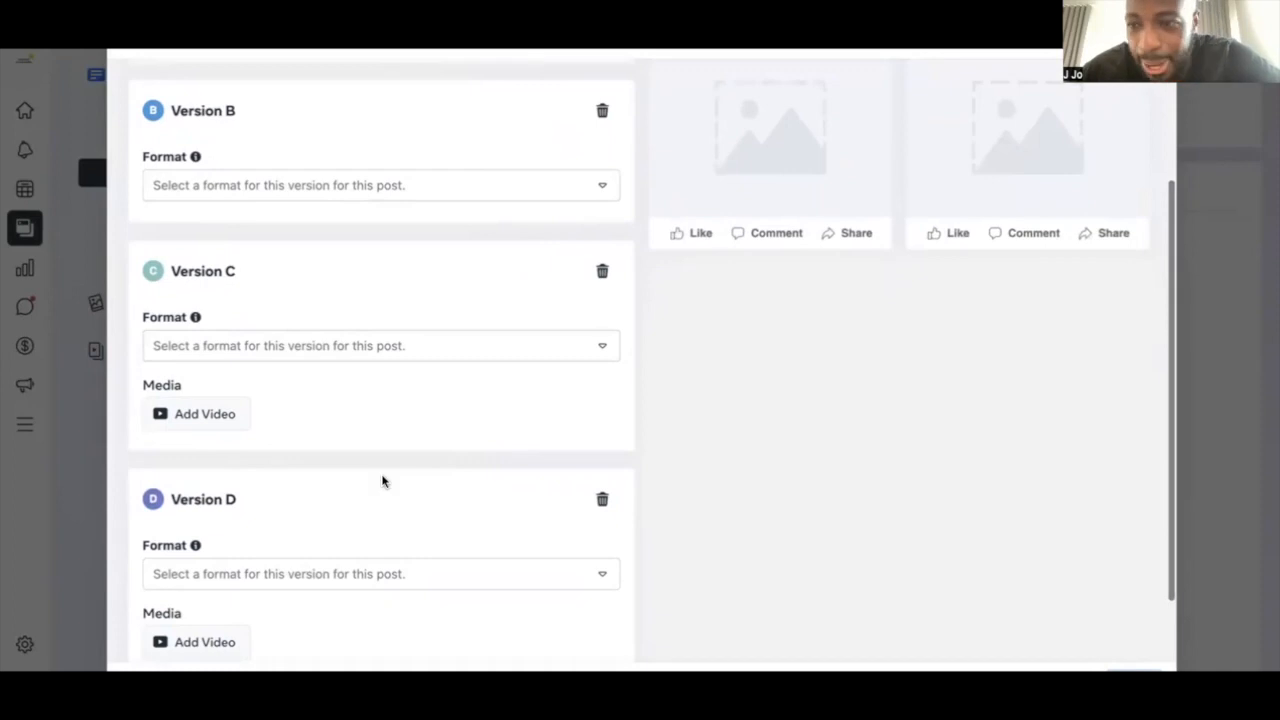
pyautogui.scroll(2, 382, 482)
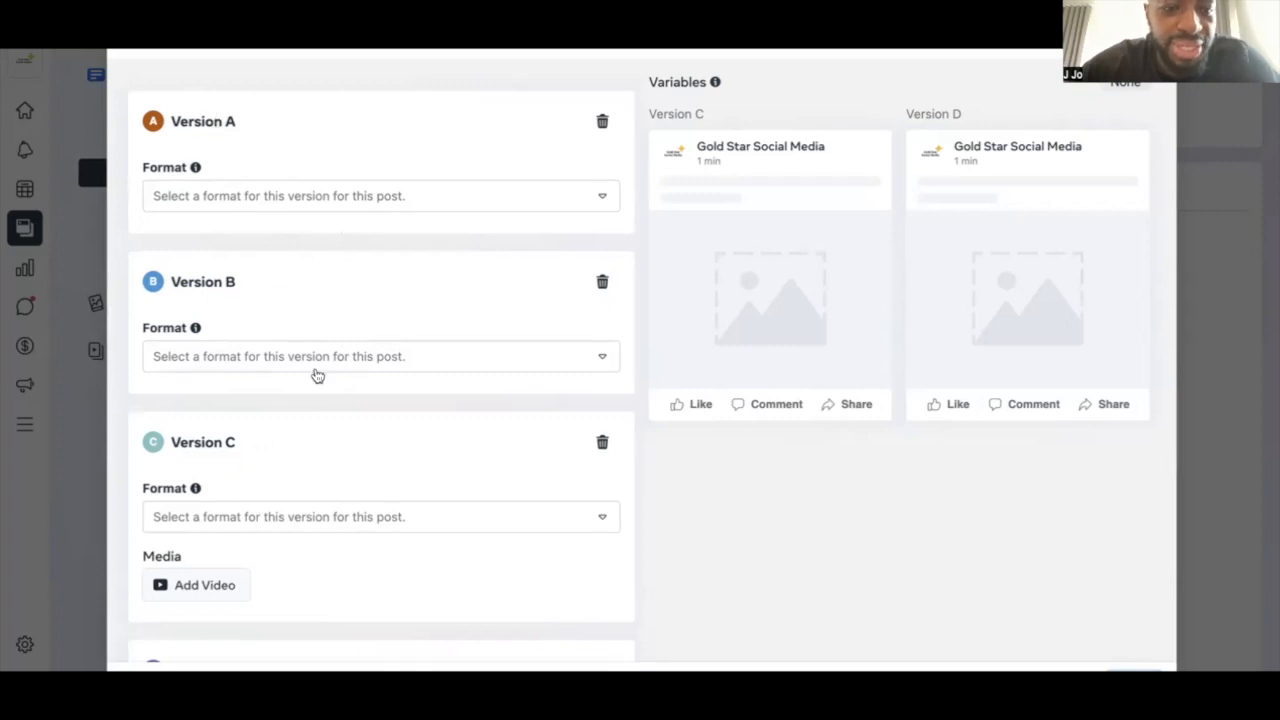
pyautogui.scroll(-1, 357, 556)
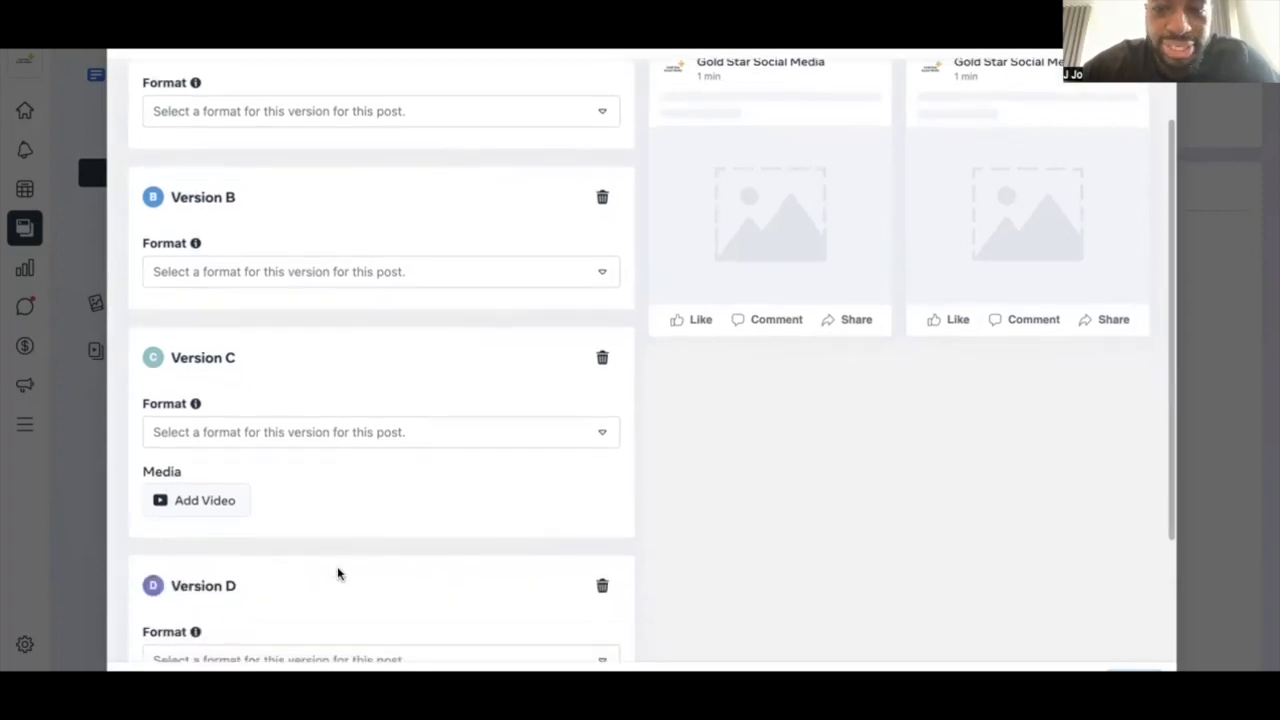
pyautogui.scroll(1, 337, 573)
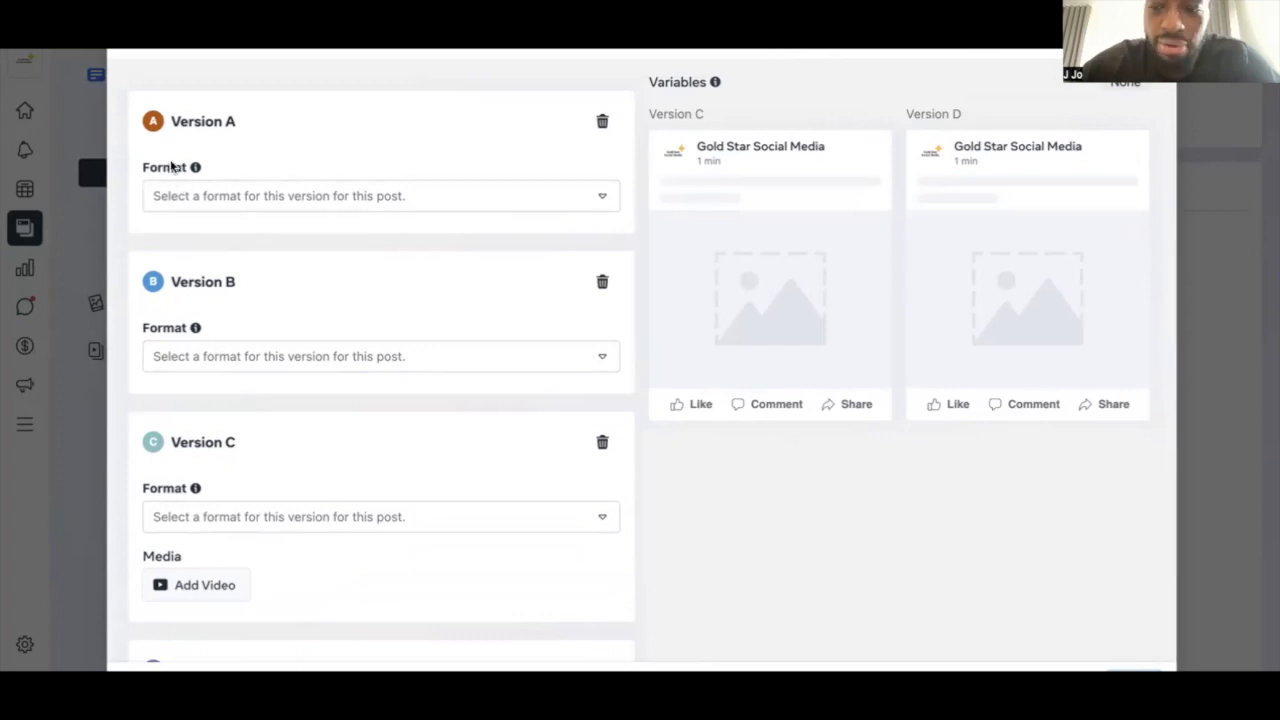
# Set Version A's format to Reel and add the video Snaptik.app_7255796406974303514.mp4 as its media.
pyautogui.click(212, 200)
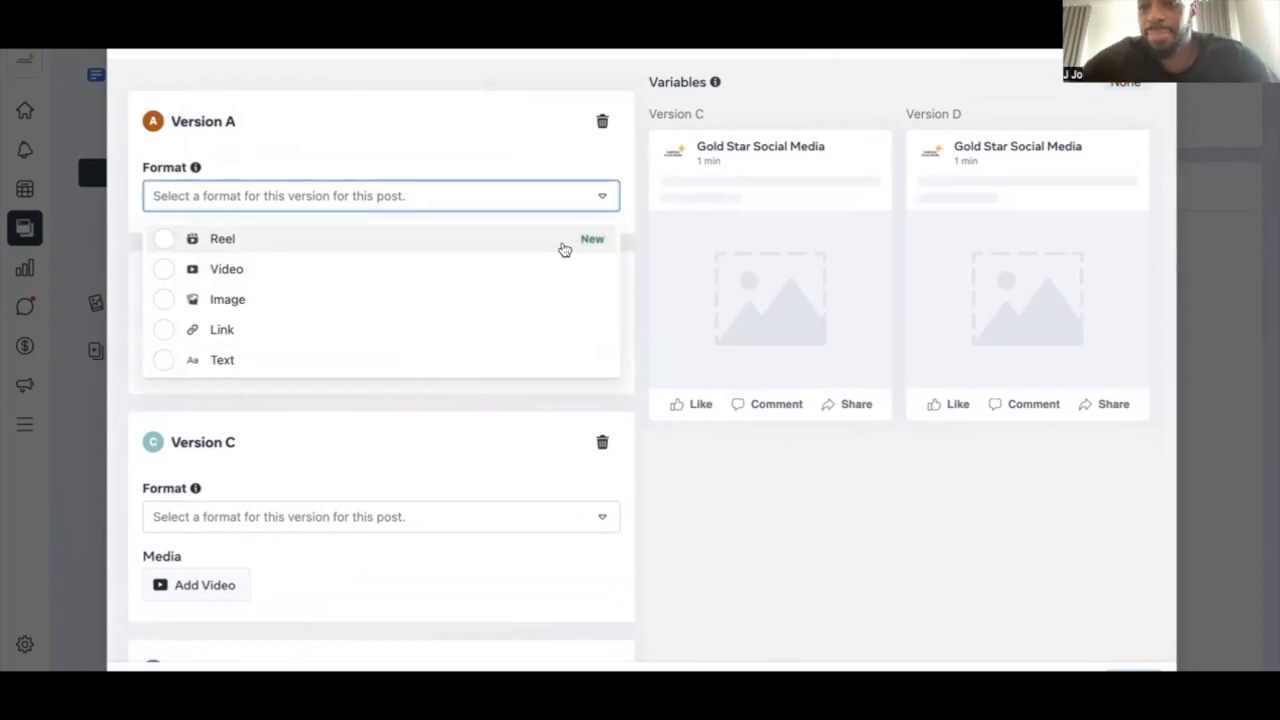
pyautogui.click(351, 240)
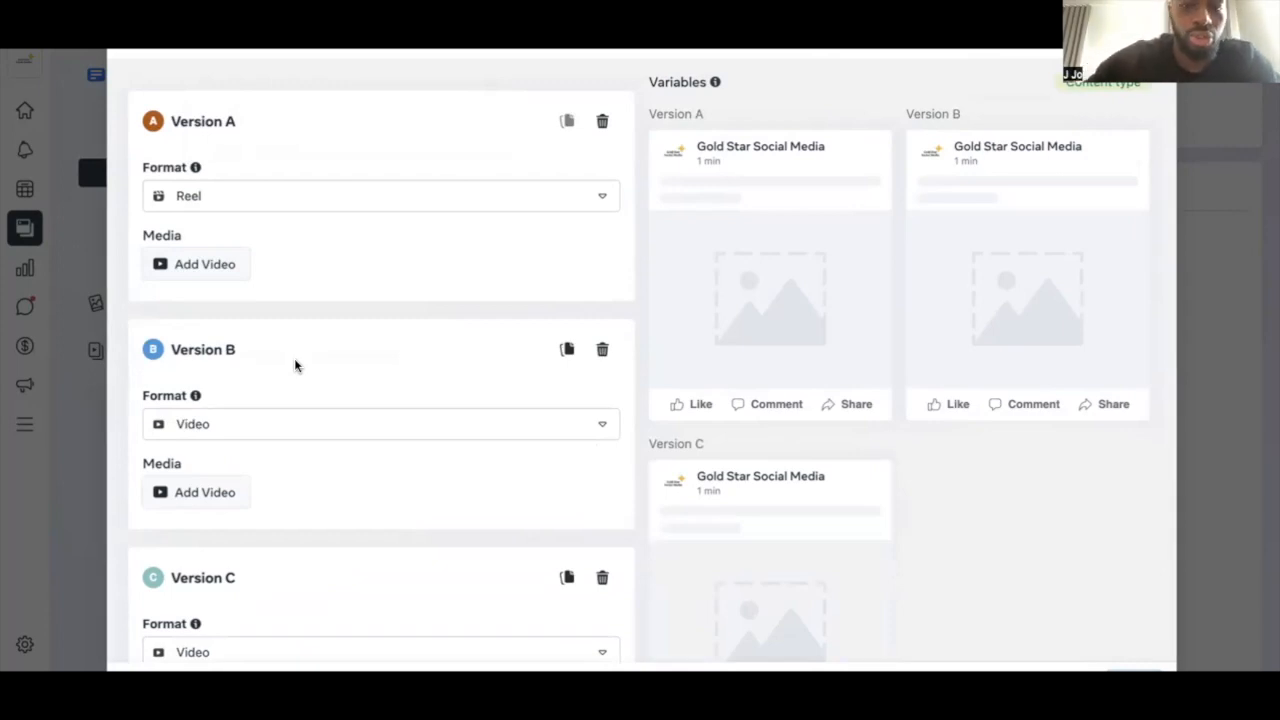
pyautogui.click(190, 264)
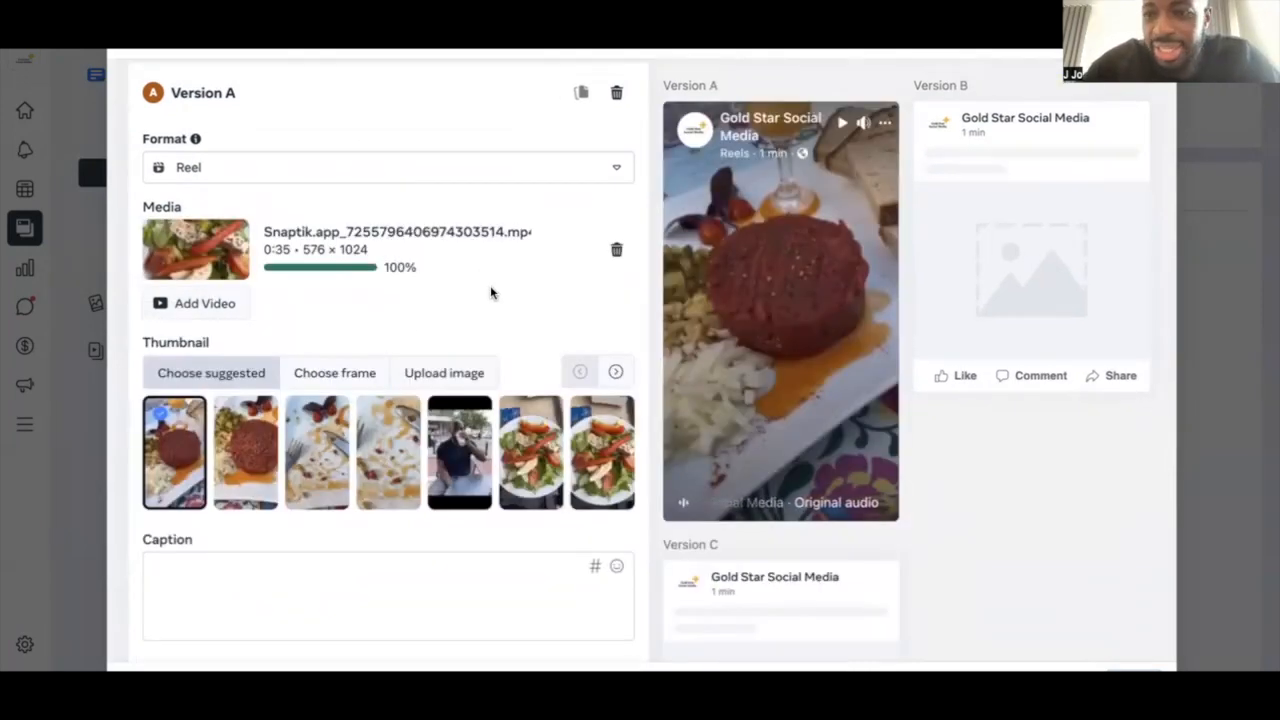
# Enter "Test 1" as the caption of Version A.
pyautogui.scroll(-1, 466, 300)
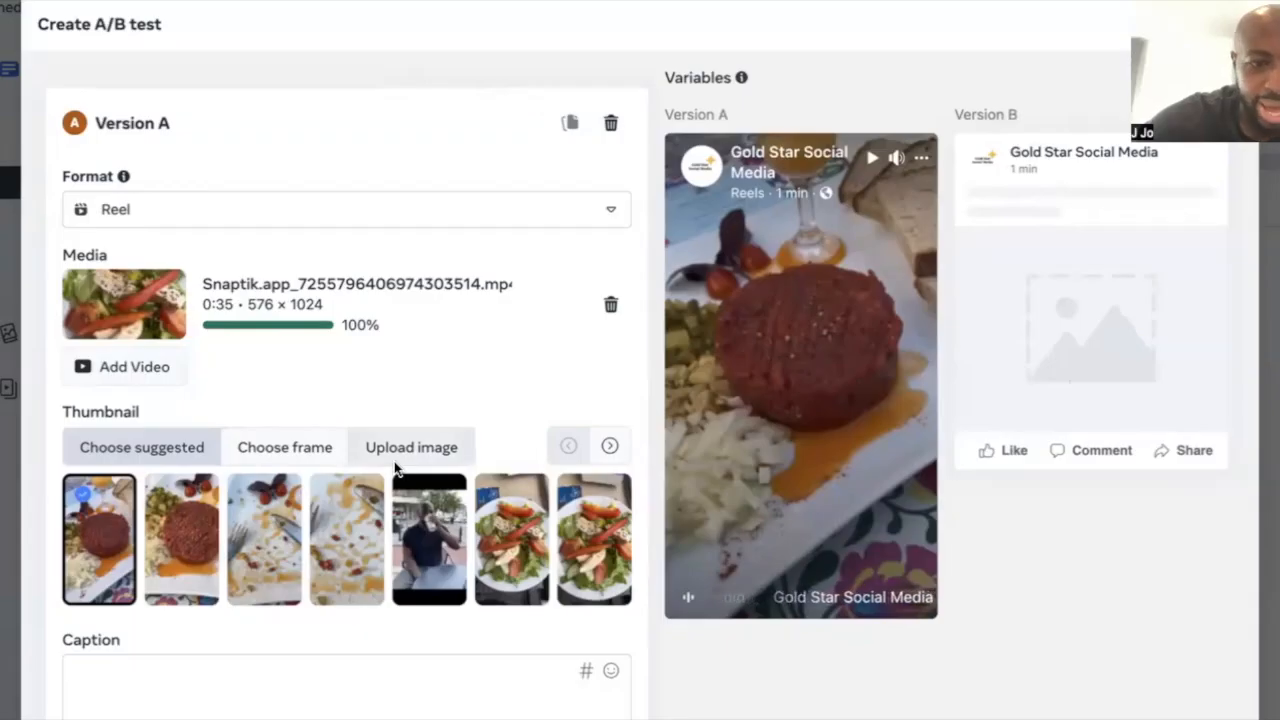
pyautogui.scroll(-2, 165, 597)
pyautogui.click(145, 604)
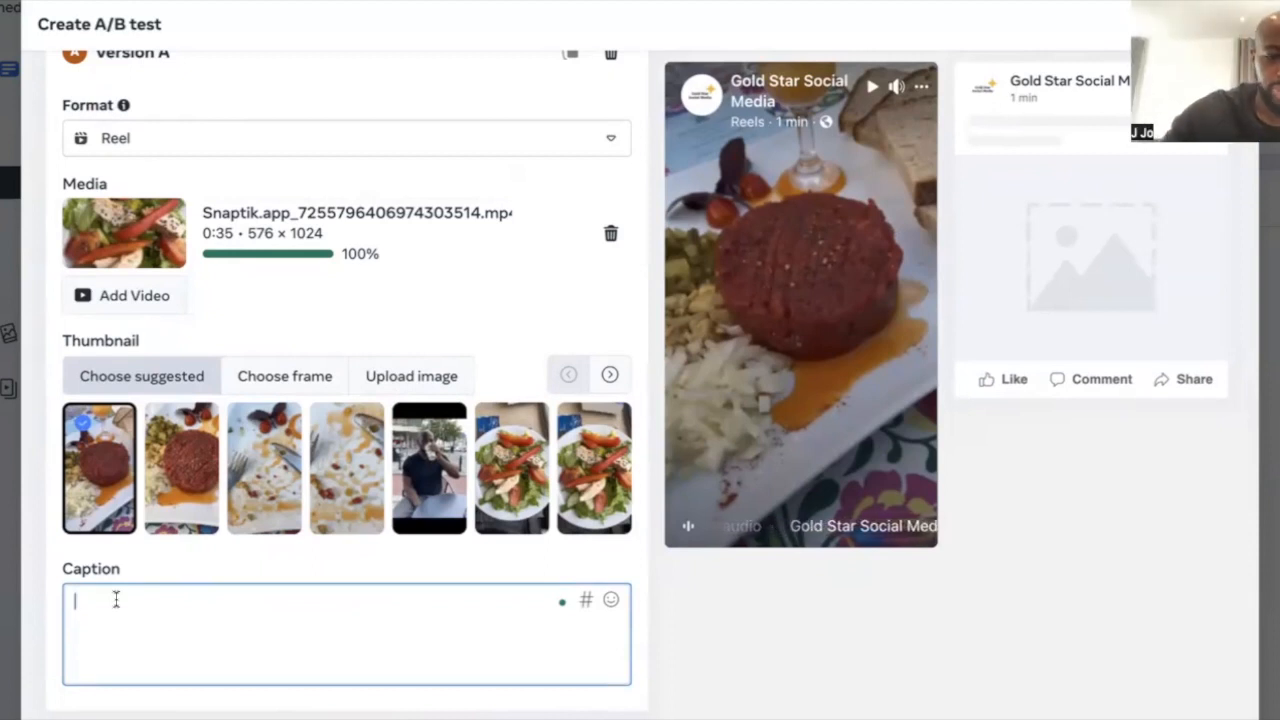
pyautogui.write('Test 1')
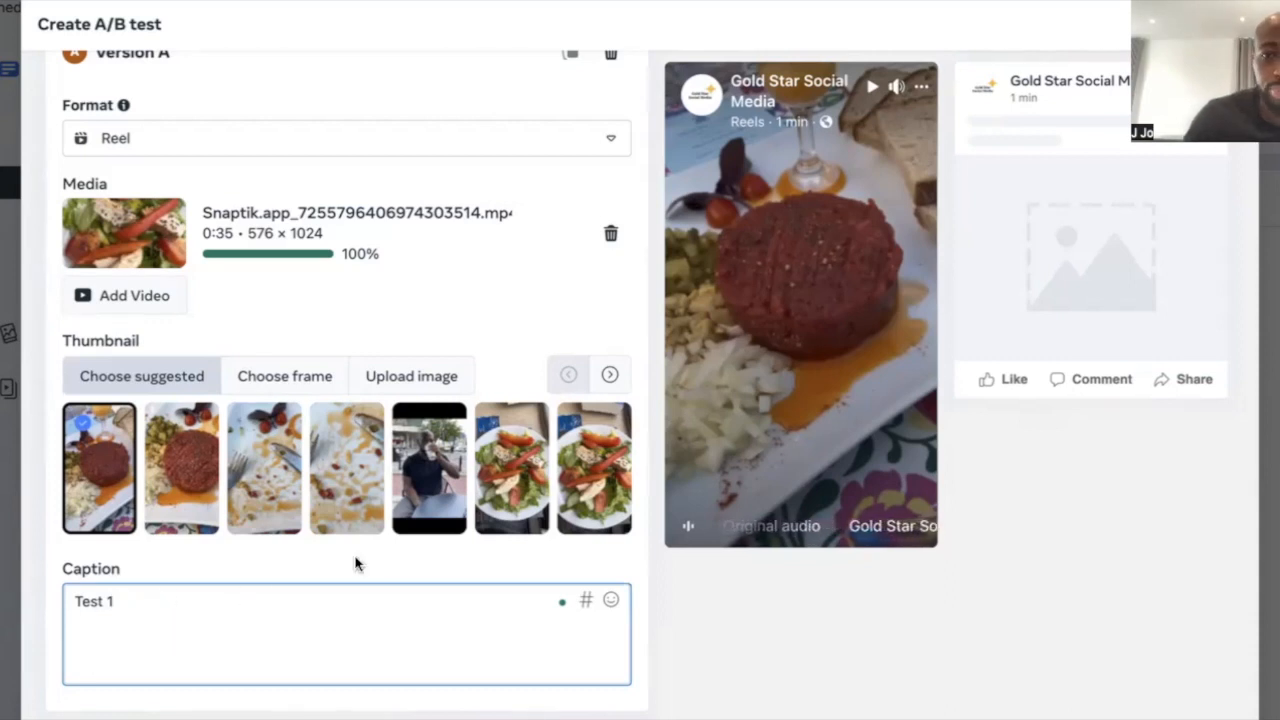
pyautogui.scroll(-1, 486, 353)
pyautogui.scroll(1, 486, 353)
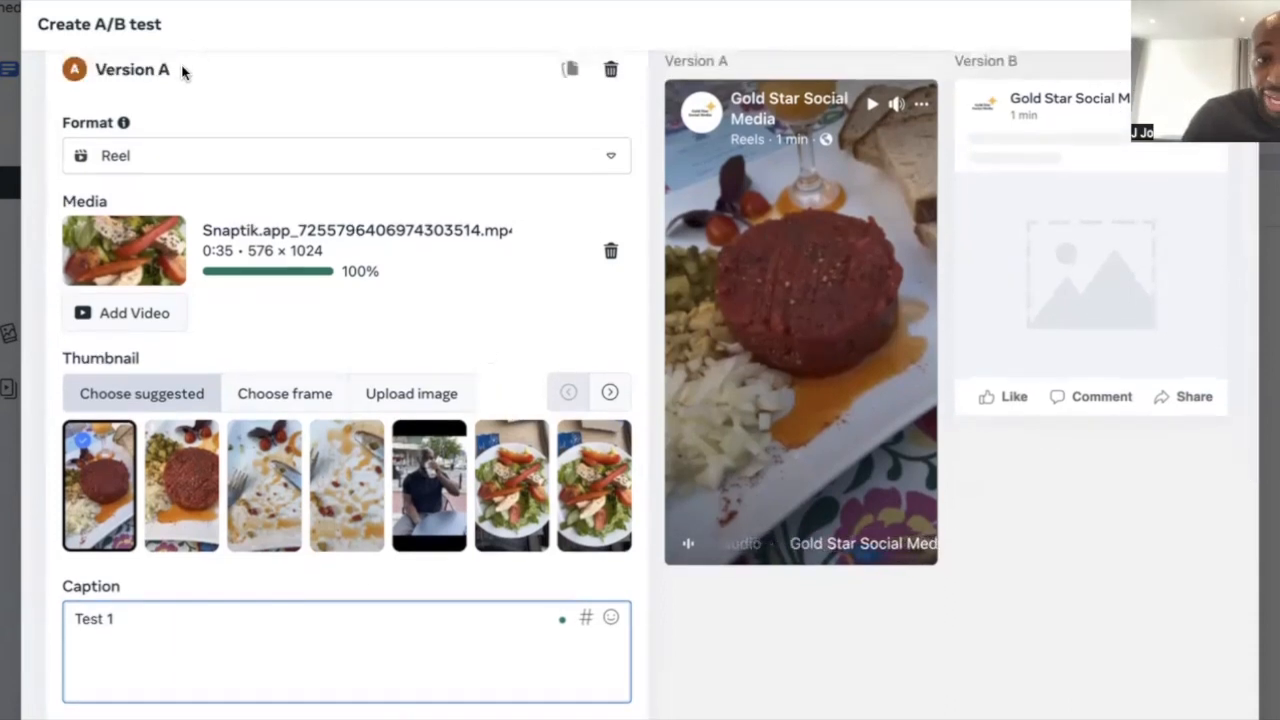
pyautogui.moveTo(182, 69); pyautogui.dragTo(96, 69)
pyautogui.scroll(-2, 326, 240)
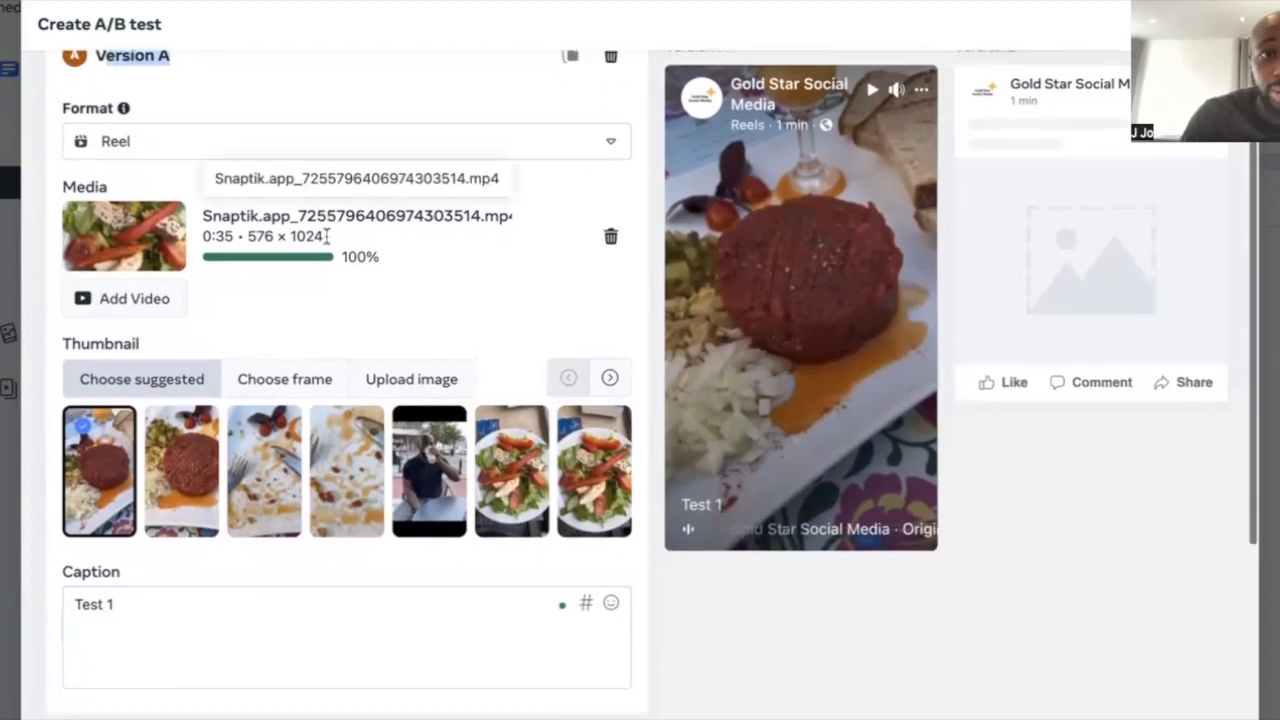
# Set up Version B as a Reel with the video Snaptik.app_7256182166797716762.mp4.
pyautogui.scroll(-5, 326, 244)
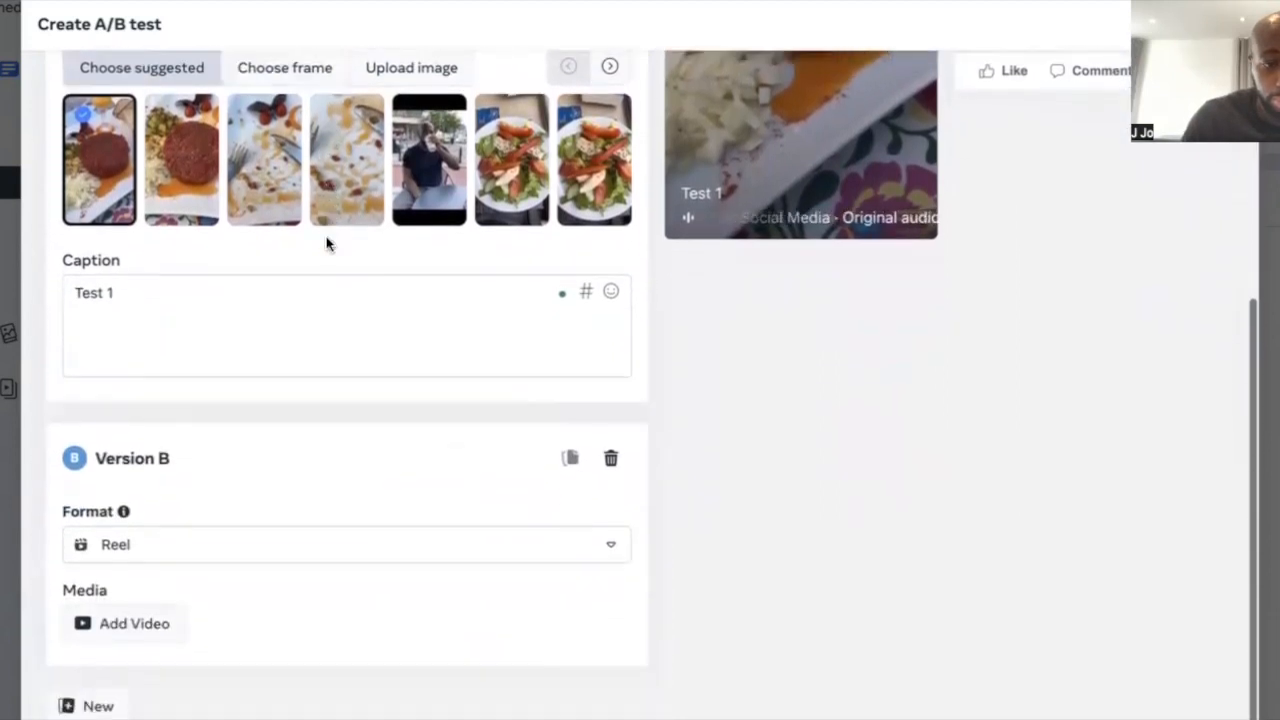
pyautogui.click(268, 557)
pyautogui.click(209, 596)
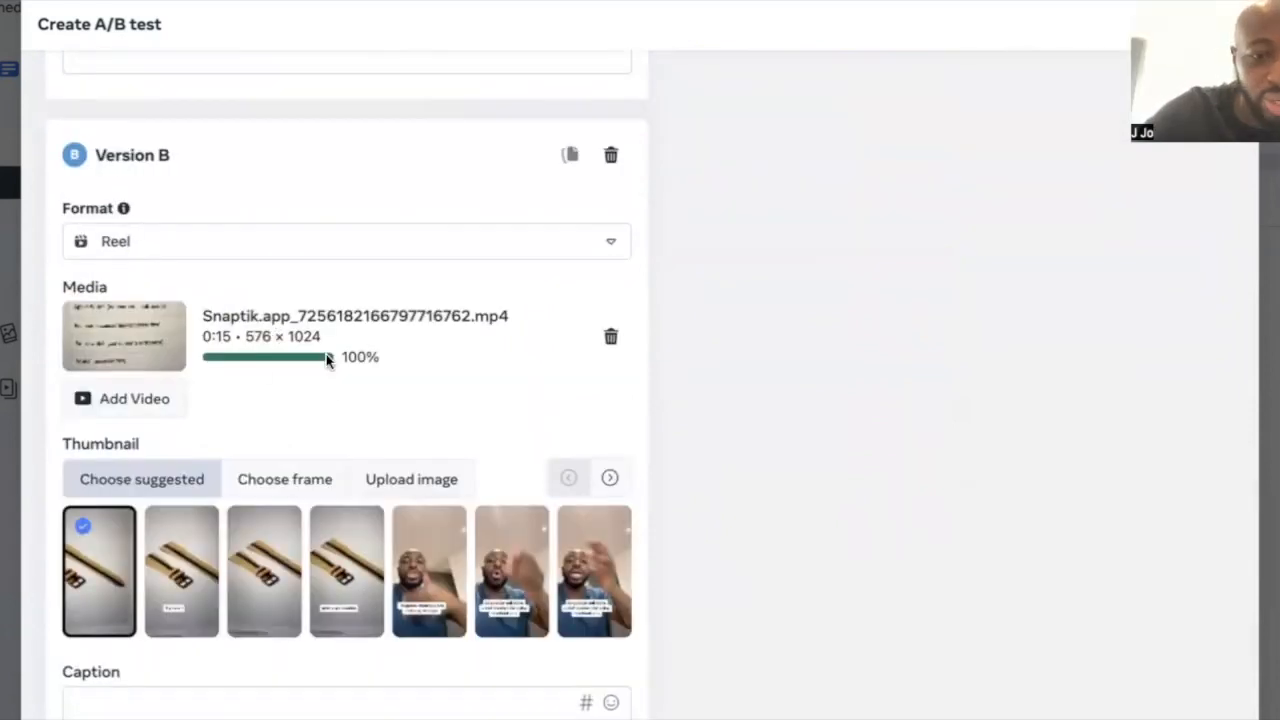
# Enter "Test 1" as the caption of Version B.
pyautogui.scroll(-2, 340, 423)
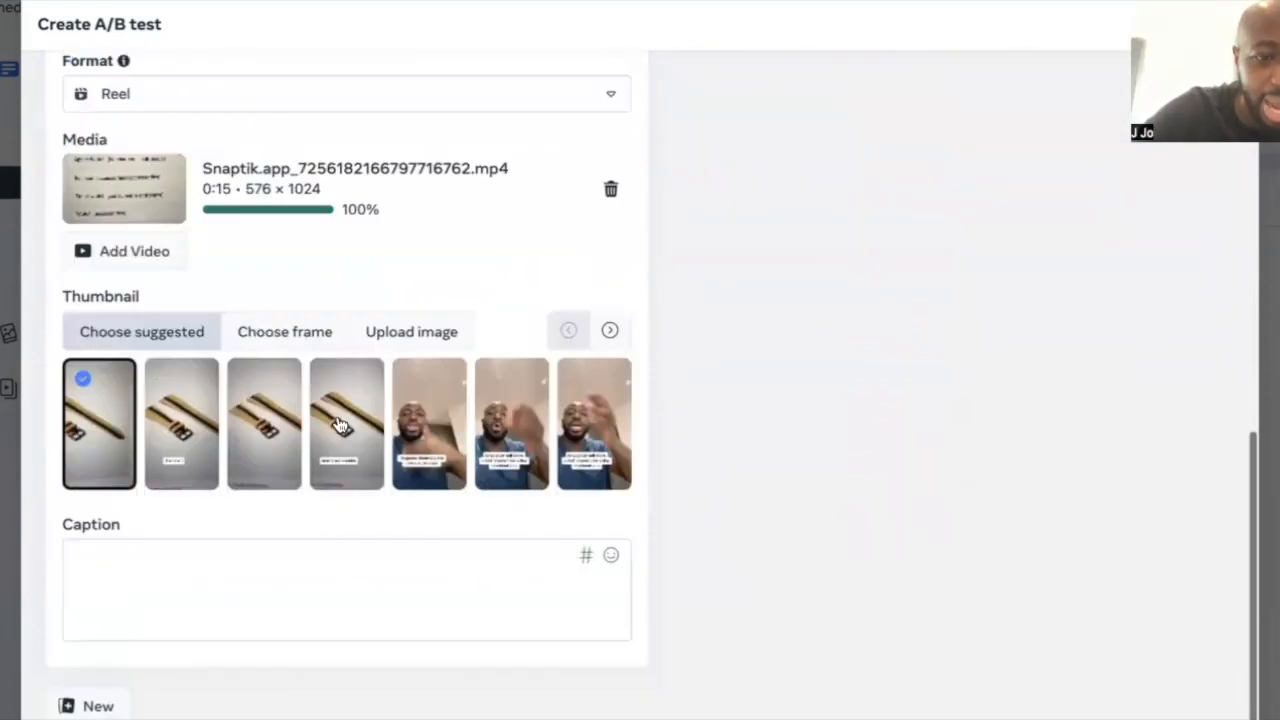
pyautogui.click(188, 566)
pyautogui.write('Test 1')
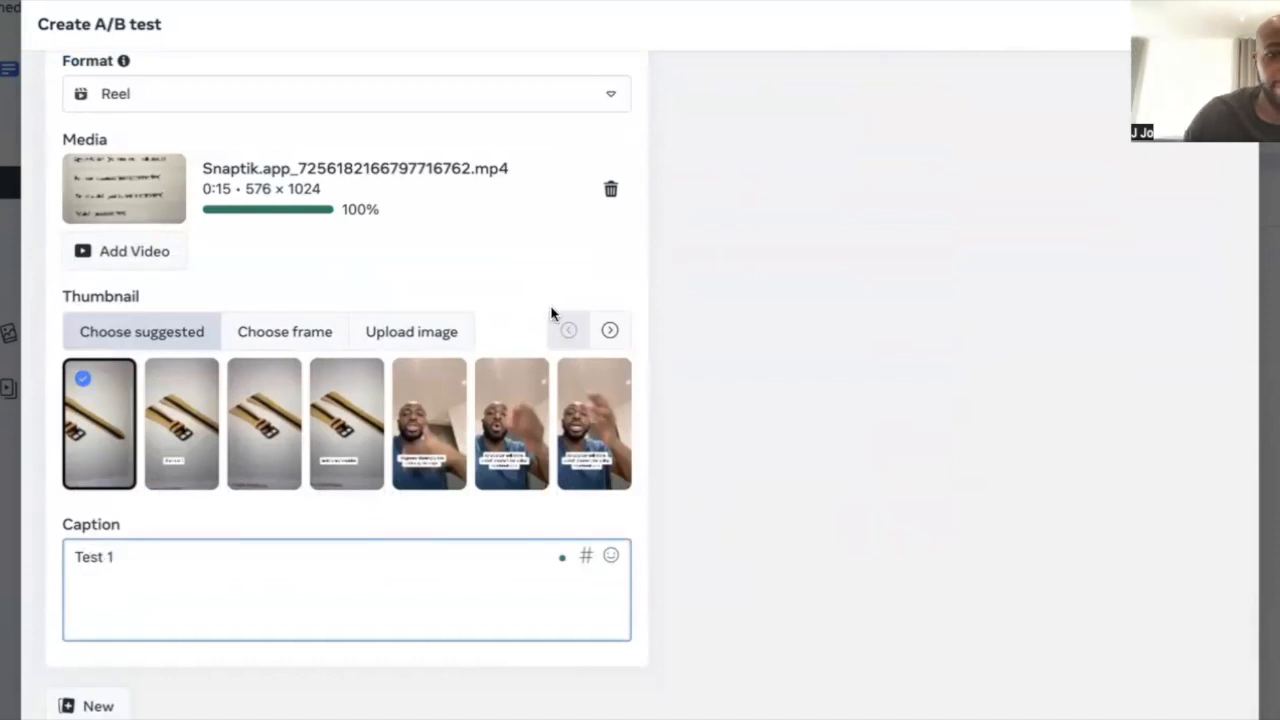
pyautogui.scroll(-5, 551, 309)
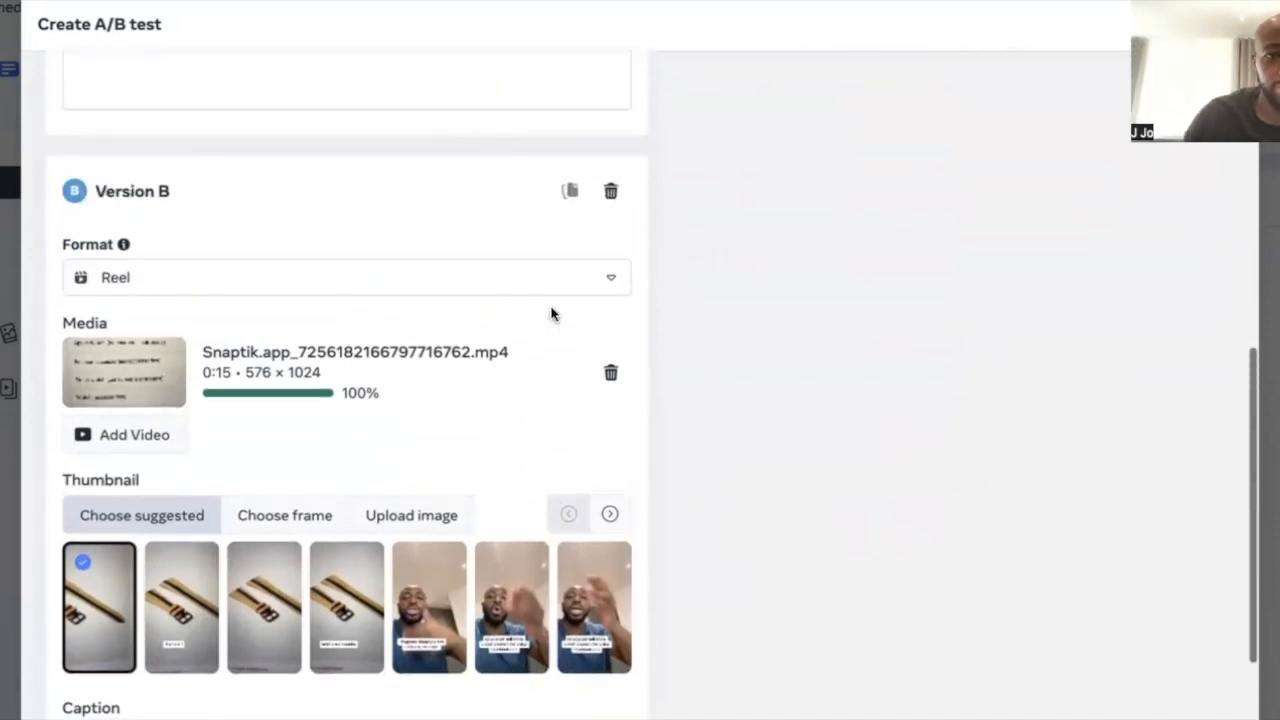
pyautogui.scroll(2, 160, 195)
pyautogui.scroll(-3, 318, 345)
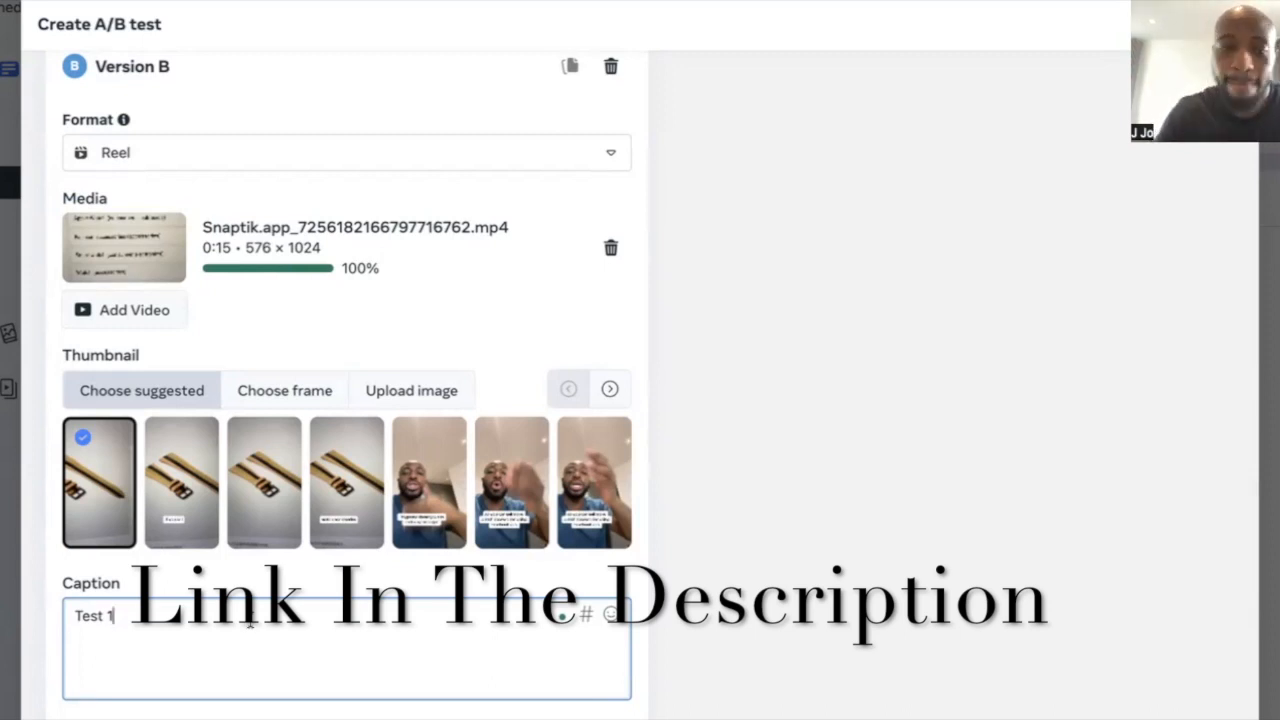
# Add Version C to the test as a Reel with the video Snaptik.app_7255804316492107035.mp4.
pyautogui.scroll(-1, 340, 560)
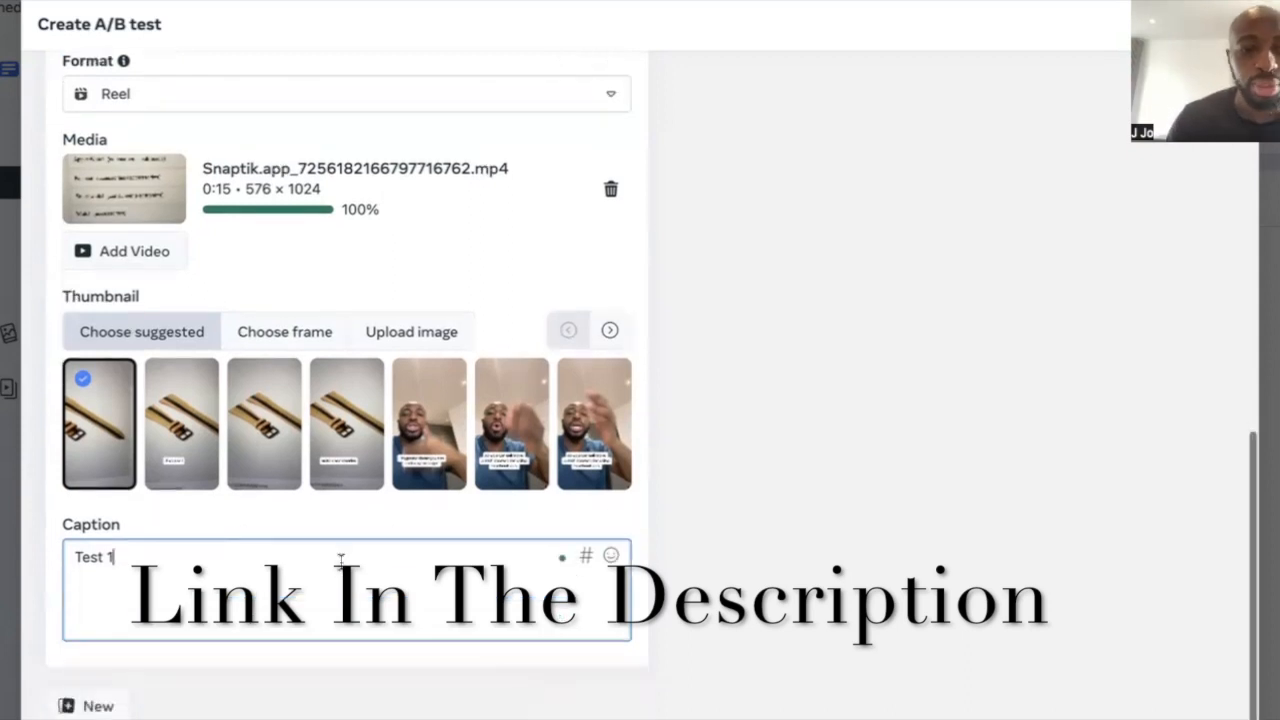
pyautogui.scroll(1, 416, 291)
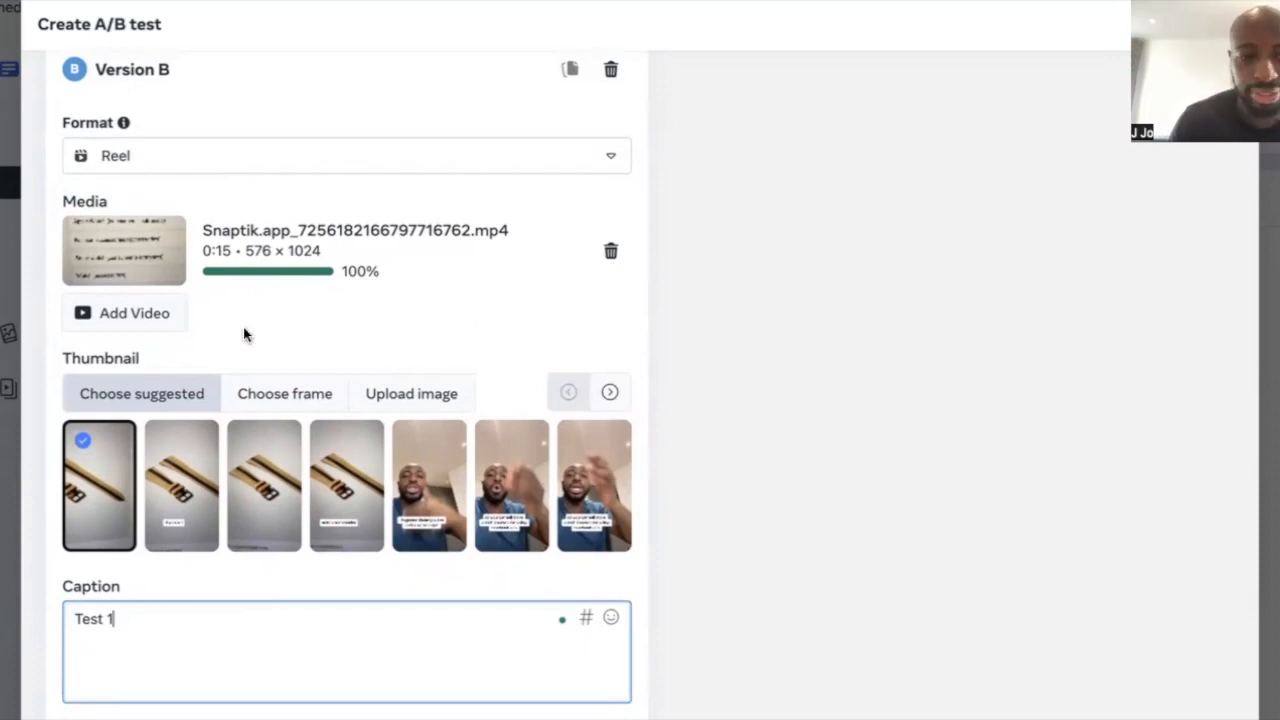
pyautogui.scroll(-1, 243, 334)
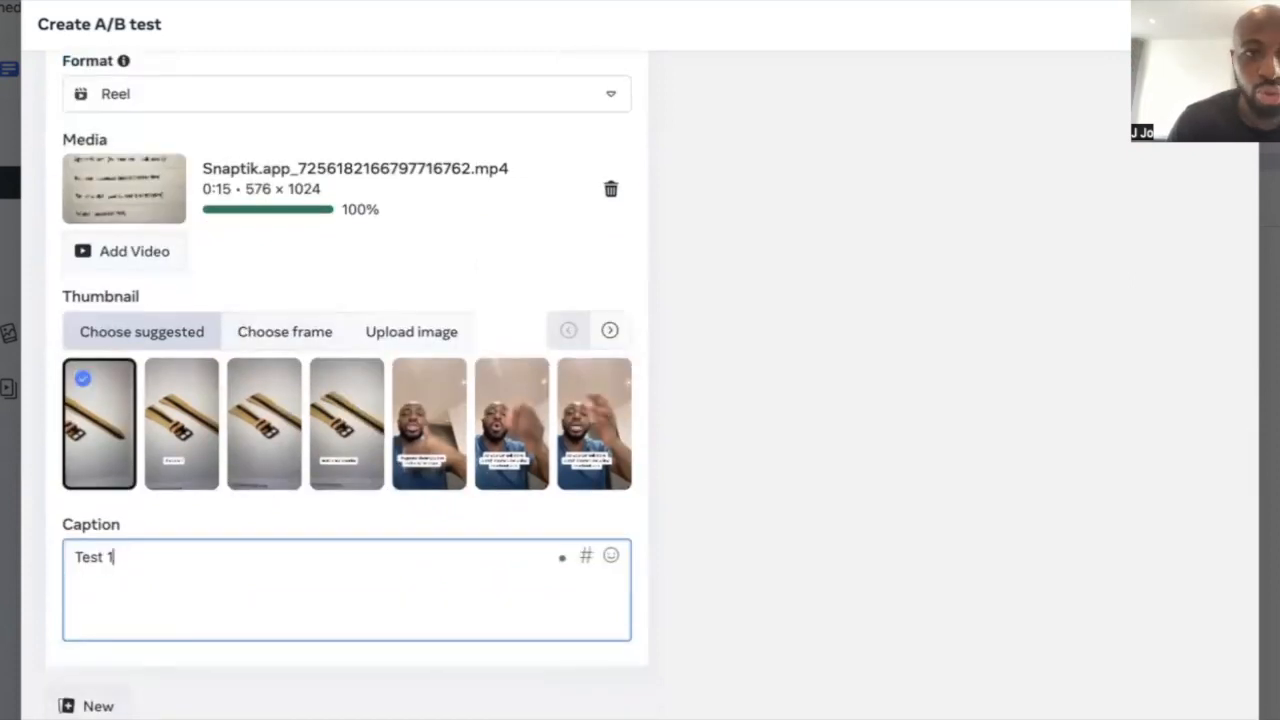
pyautogui.scroll(-3, 244, 608)
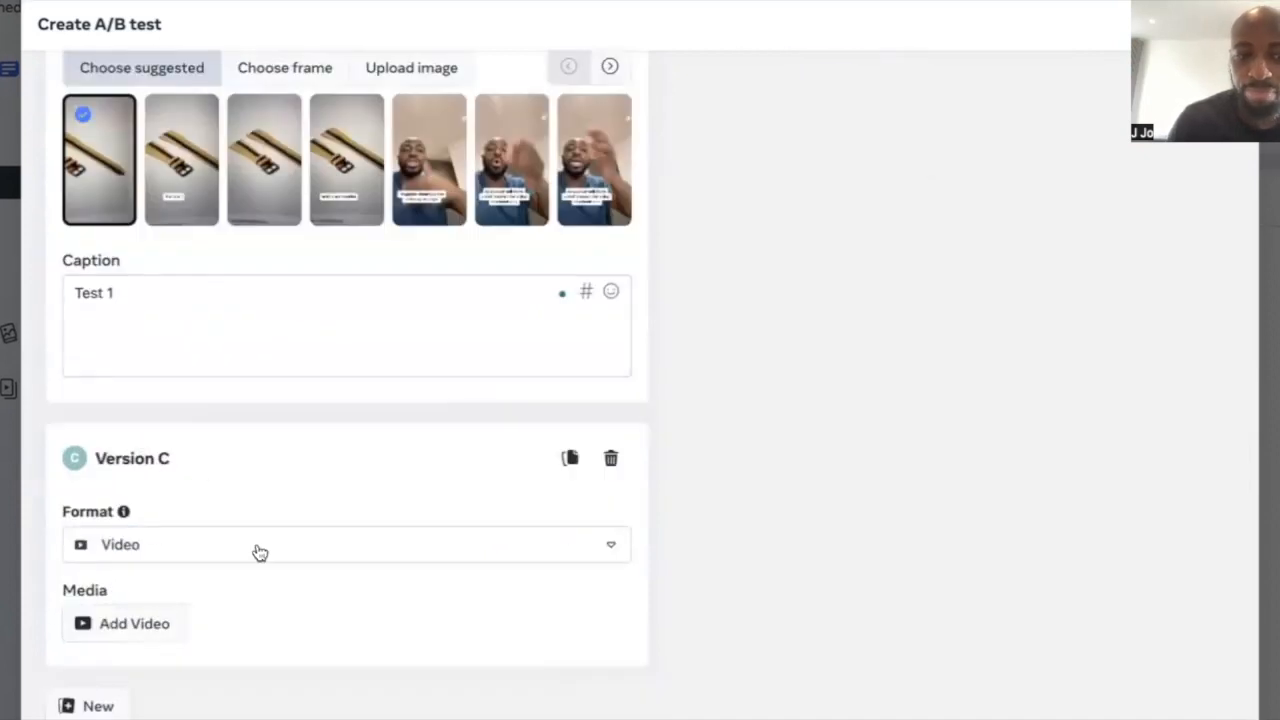
pyautogui.click(186, 555)
pyautogui.click(200, 552)
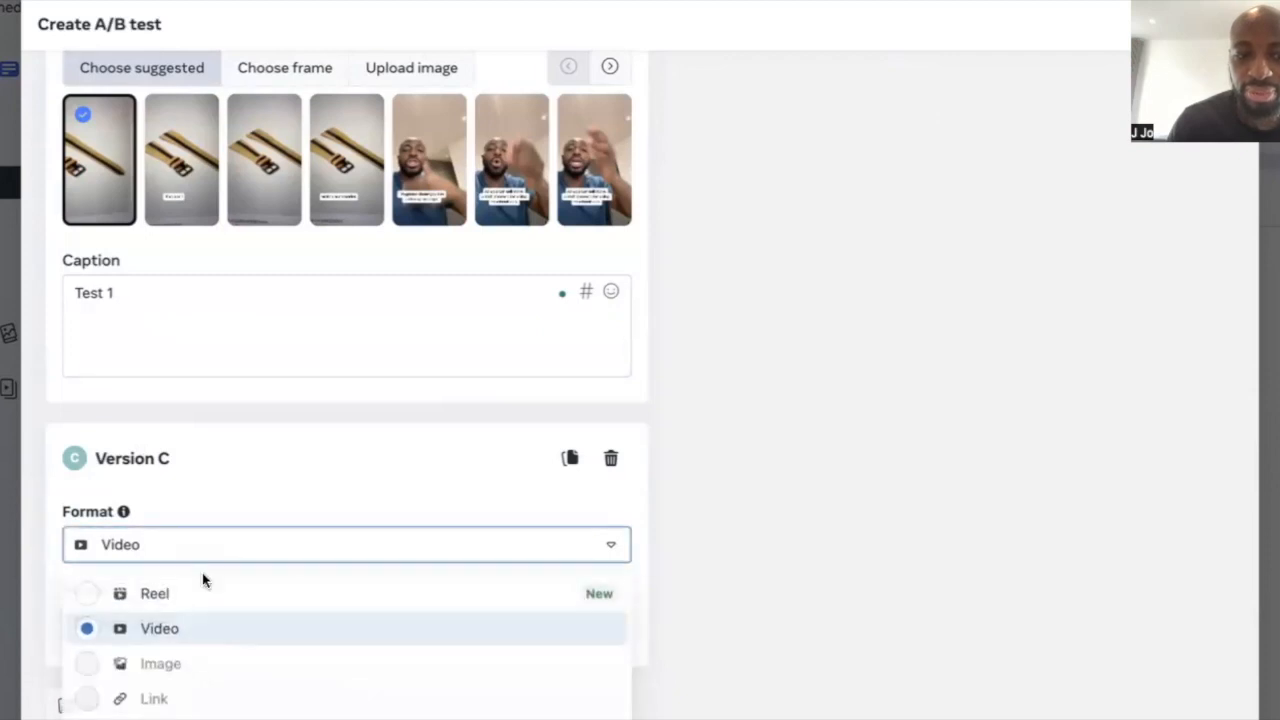
pyautogui.click(200, 594)
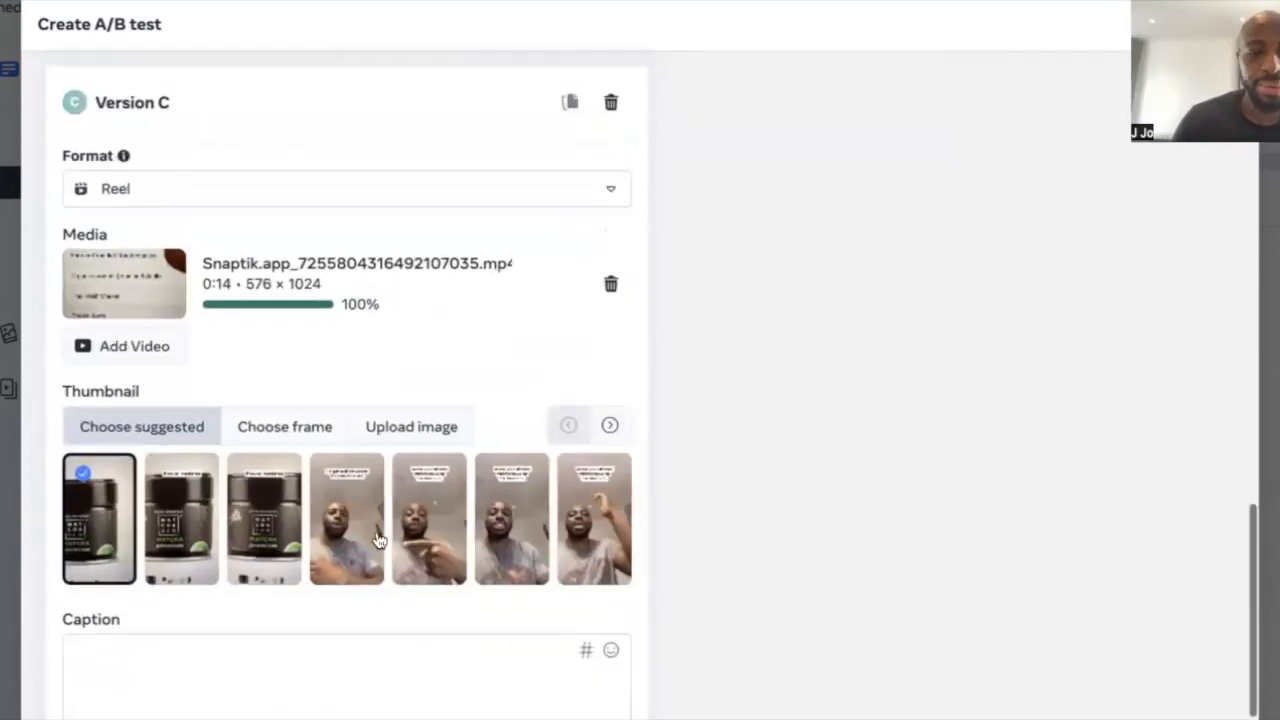
# Enter "Test 1" as the caption of Version C.
pyautogui.scroll(-1, 357, 643)
pyautogui.click(242, 626)
pyautogui.write('Test 1')
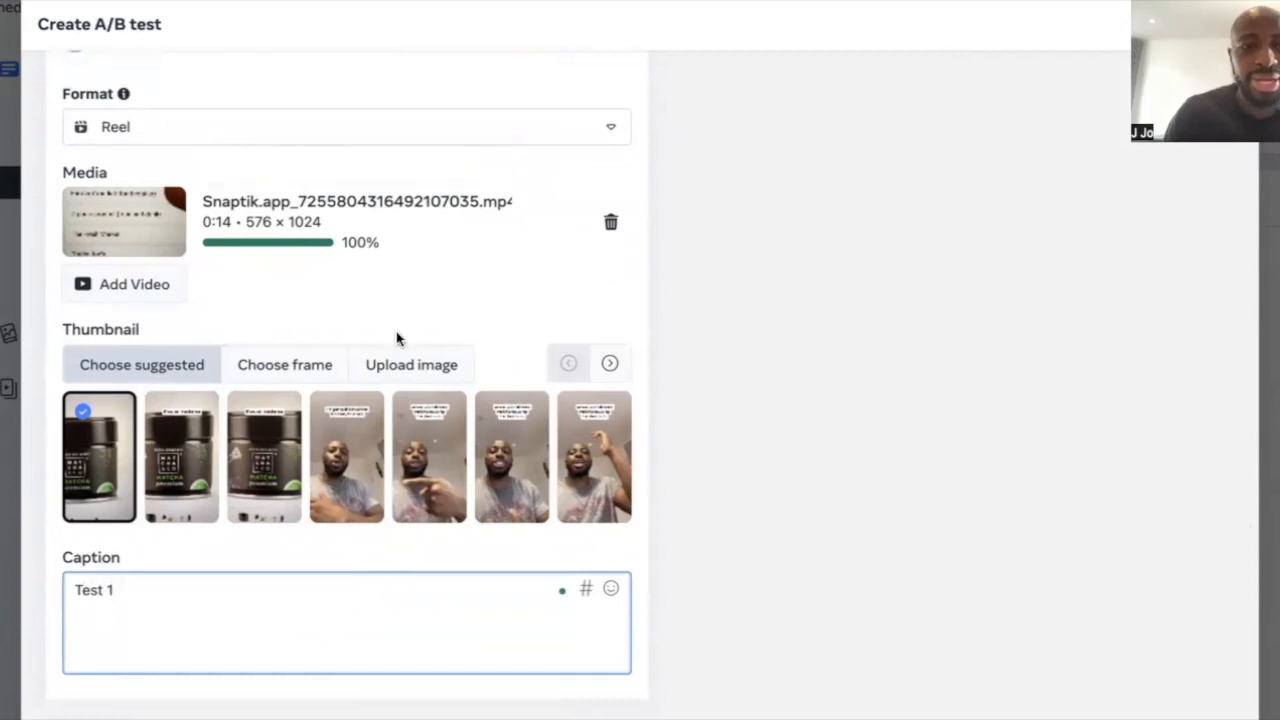
# Add Version D to the A/B test and set its format to Reel.
pyautogui.scroll(-1, 397, 340)
pyautogui.click(100, 705)
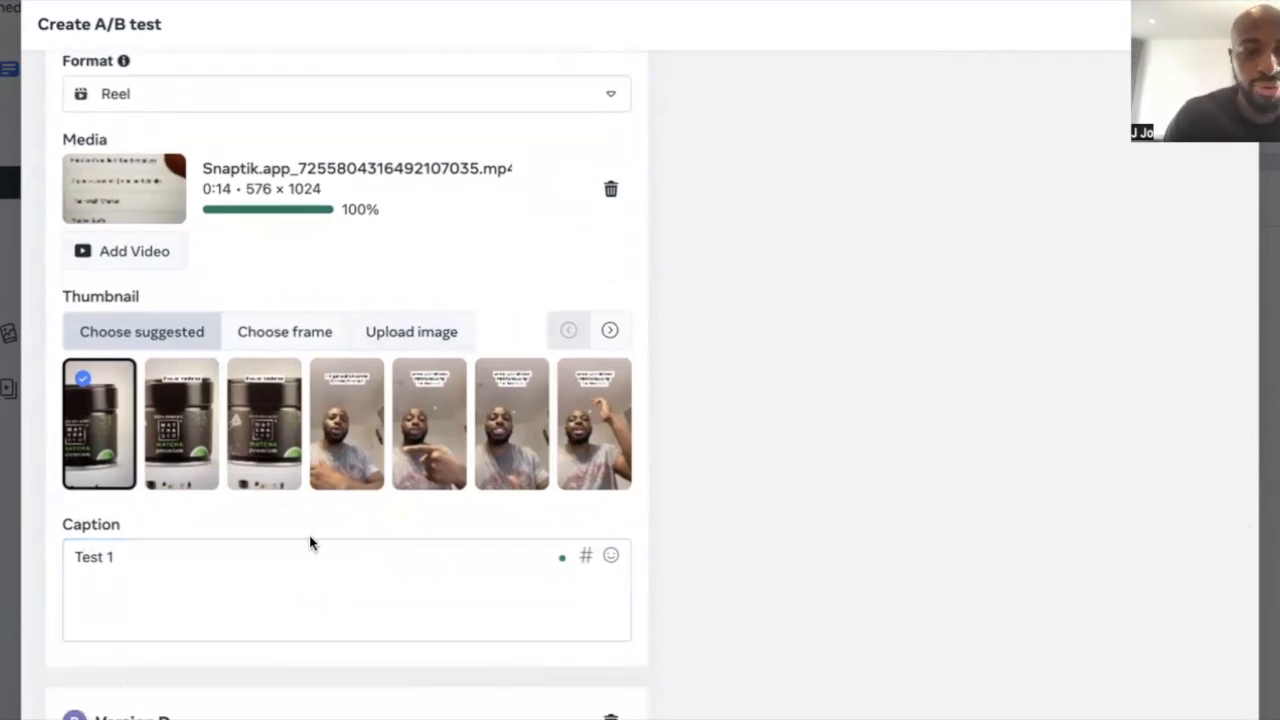
pyautogui.scroll(-3, 309, 540)
pyautogui.scroll(-1, 328, 443)
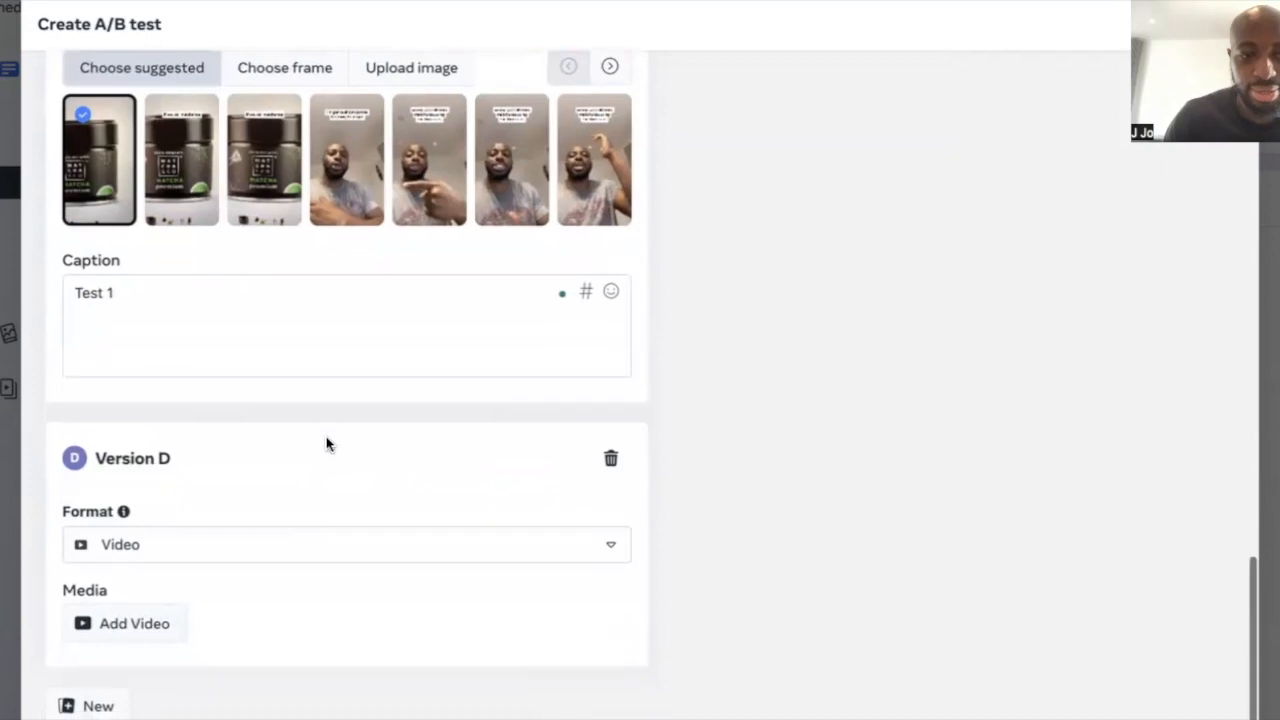
pyautogui.click(280, 553)
pyautogui.click(194, 570)
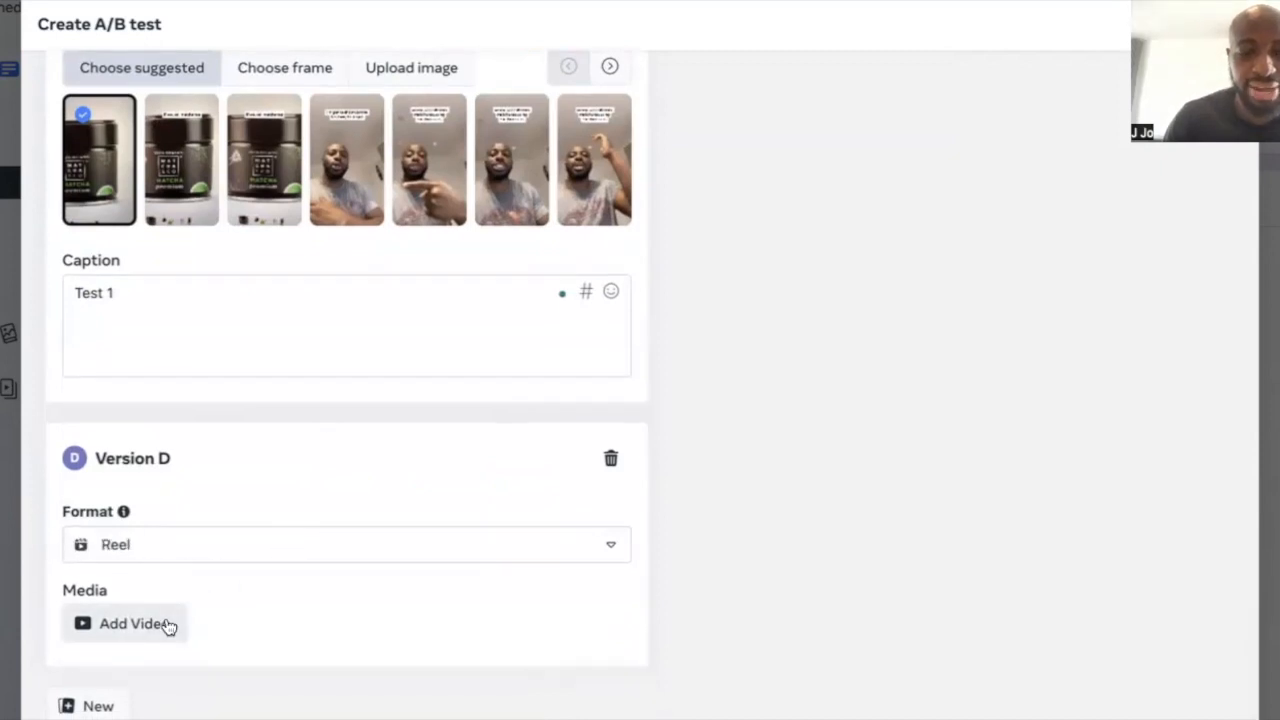
pyautogui.click(217, 554)
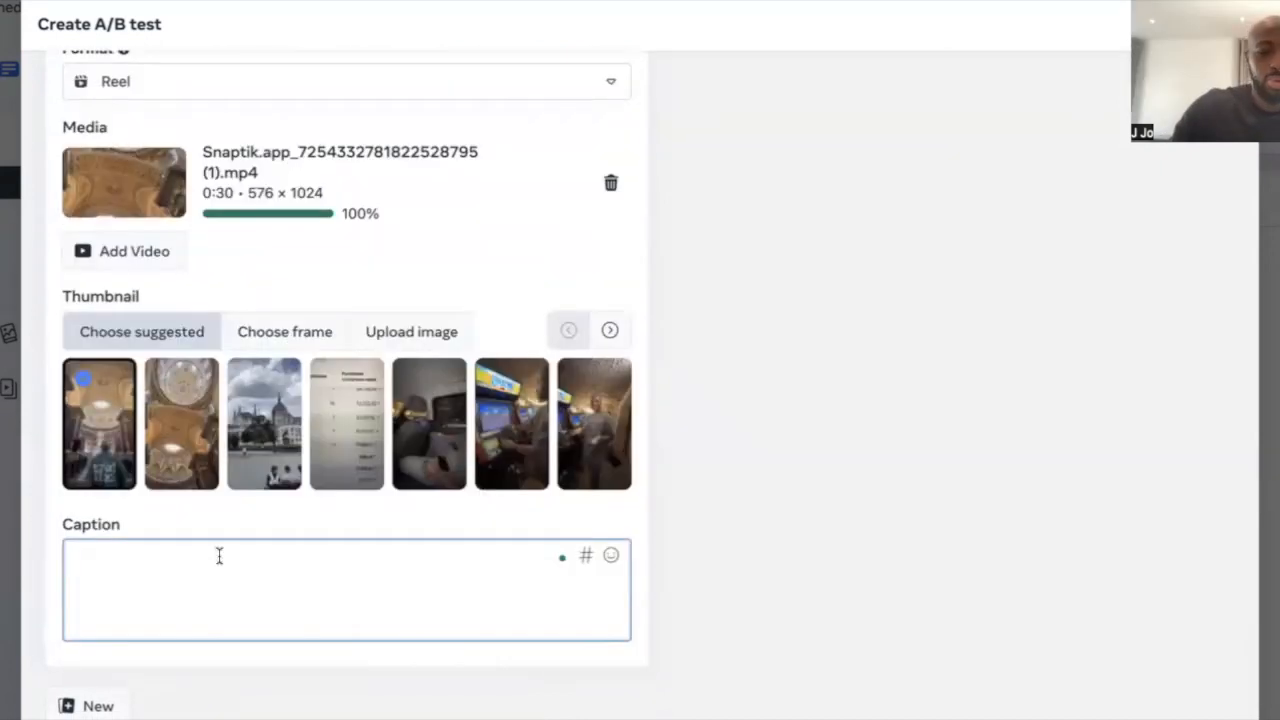
pyautogui.write('Test 1')
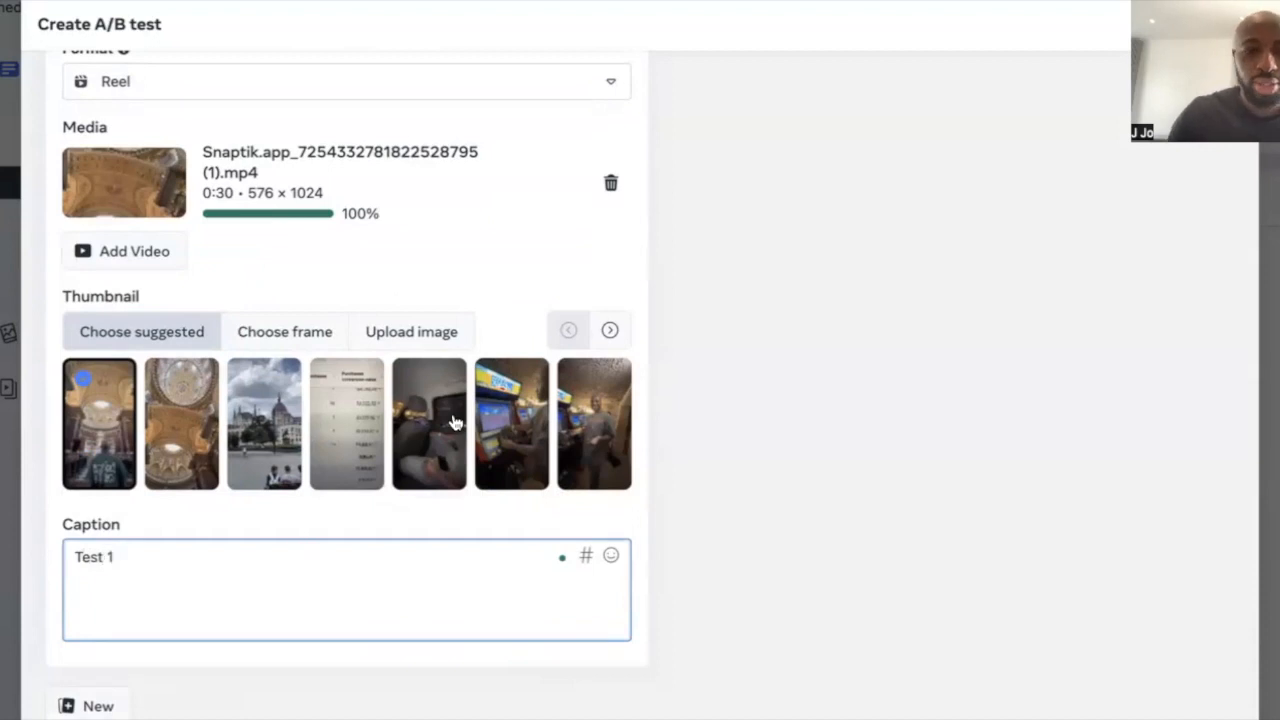
# Examine the reel previews of Versions A, B, C and D side by side.
pyautogui.scroll(18, 453, 420)
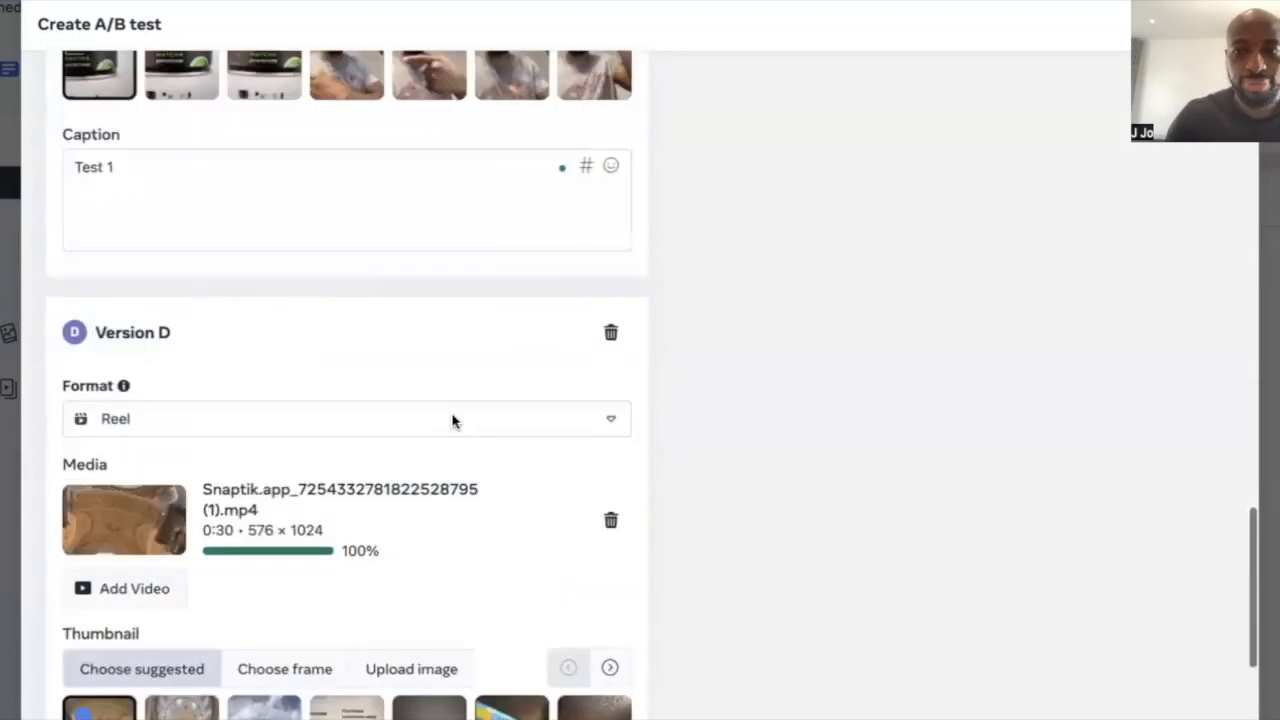
pyautogui.scroll(4, 453, 420)
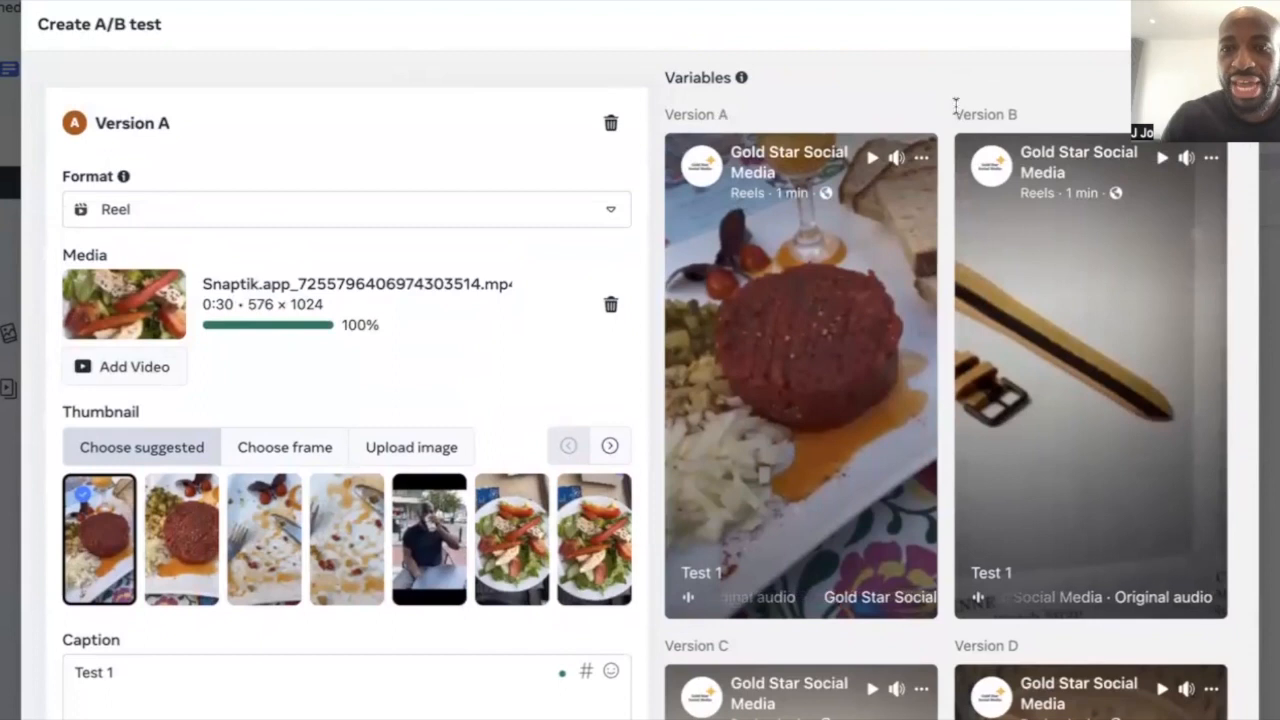
pyautogui.scroll(-1, 978, 290)
pyautogui.scroll(-3, 978, 290)
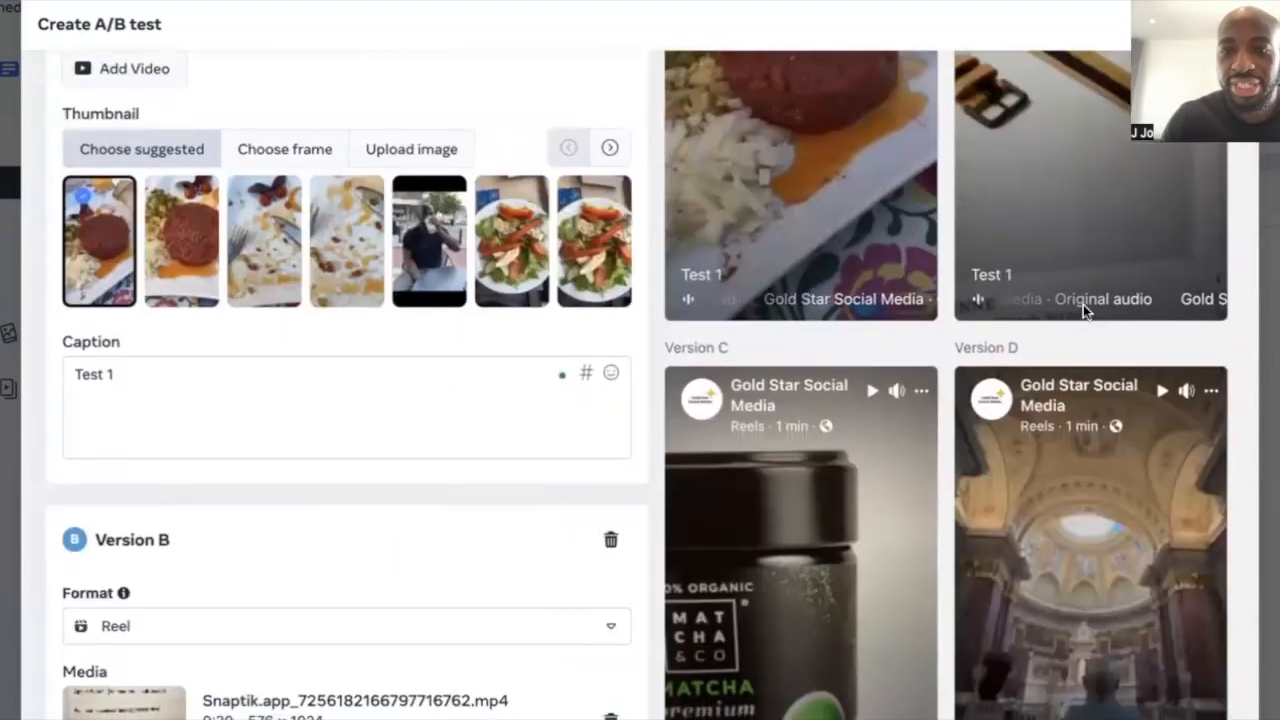
pyautogui.moveTo(1022, 349); pyautogui.dragTo(960, 346)
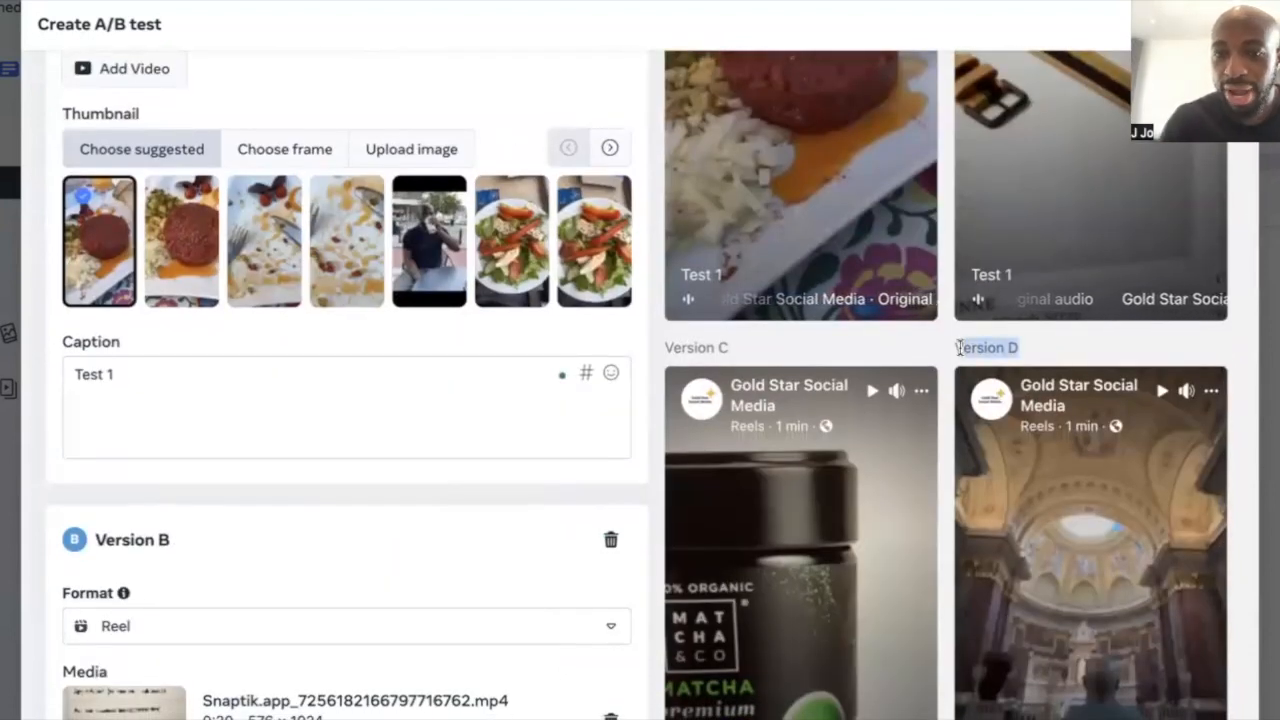
pyautogui.click(700, 345)
pyautogui.moveTo(728, 346); pyautogui.dragTo(663, 349)
pyautogui.click(850, 342)
pyautogui.scroll(1, 910, 330)
pyautogui.scroll(3, 910, 323)
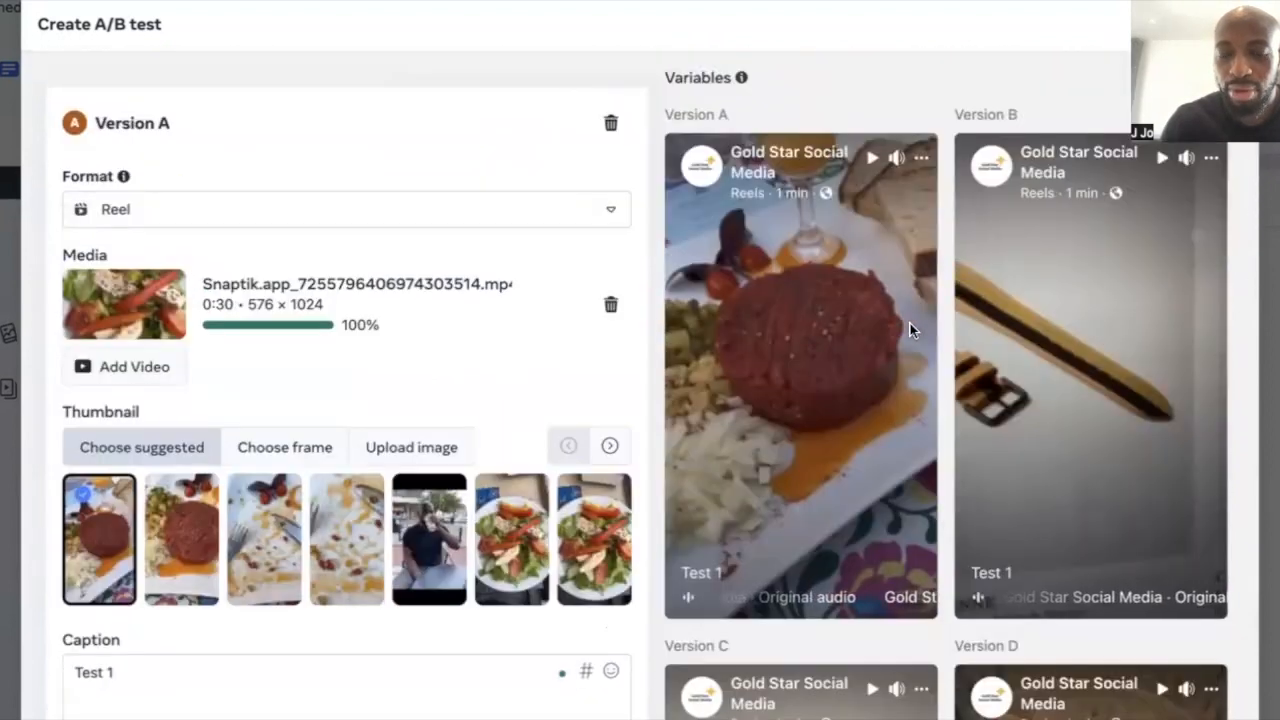
pyautogui.scroll(-1, 910, 323)
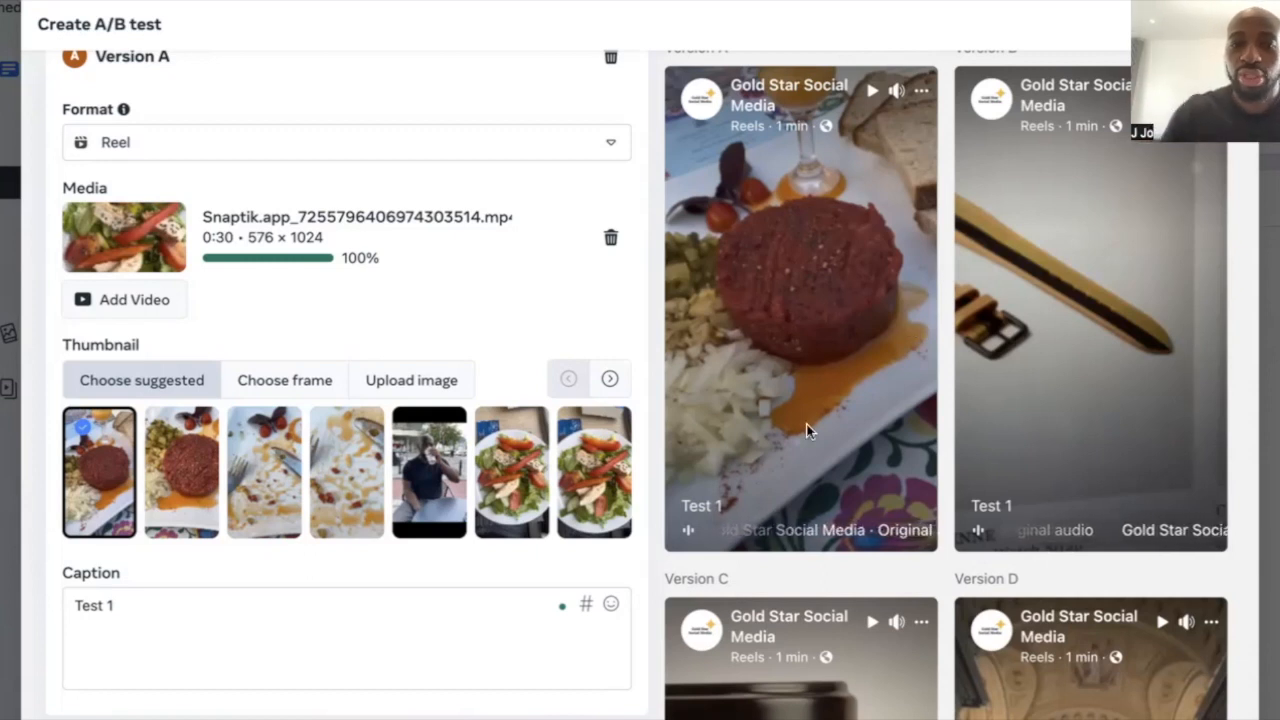
pyautogui.scroll(-1, 808, 425)
pyautogui.scroll(-3, 808, 430)
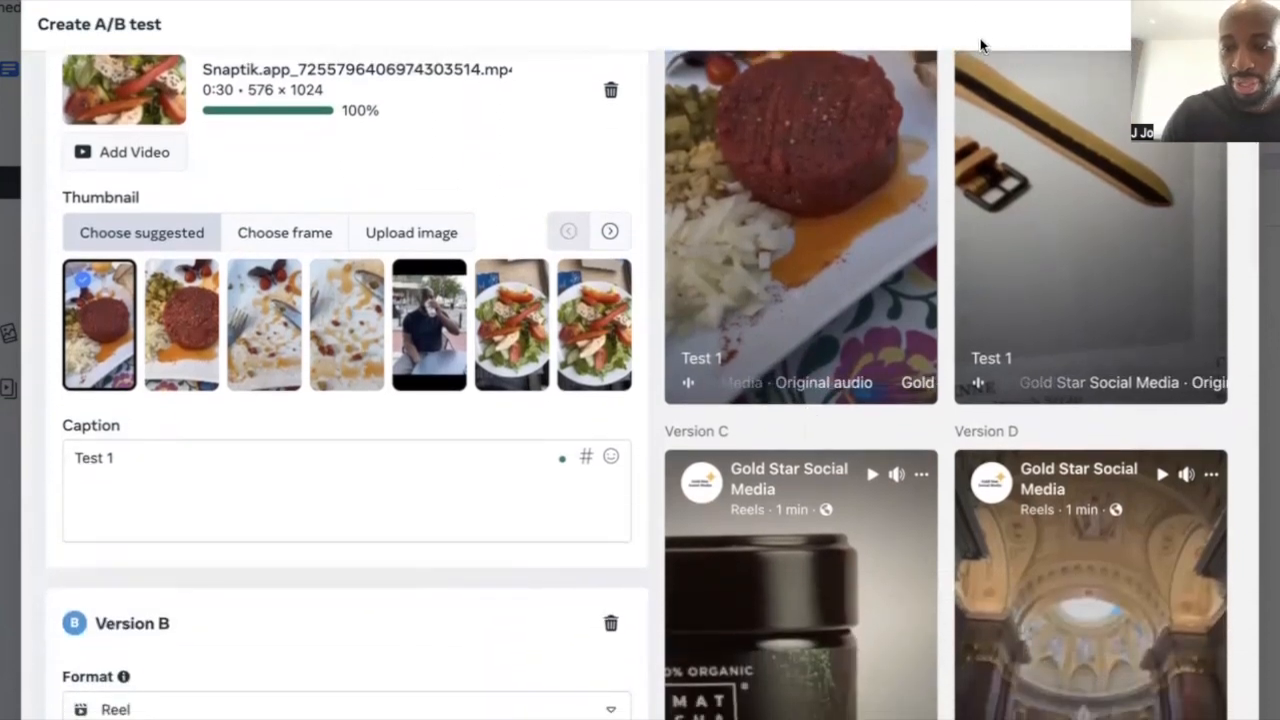
# Continue from the version setup to the publishing options of the A/B test.
pyautogui.scroll(-2, 980, 61)
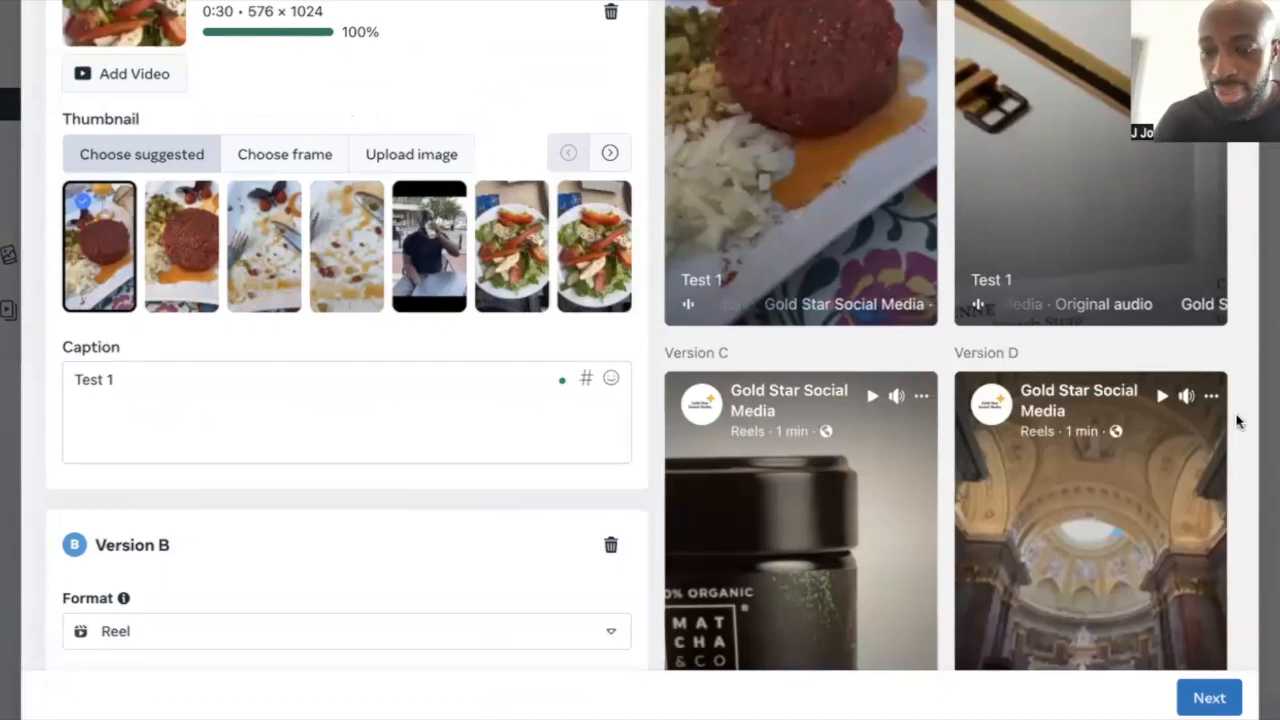
pyautogui.click(1207, 695)
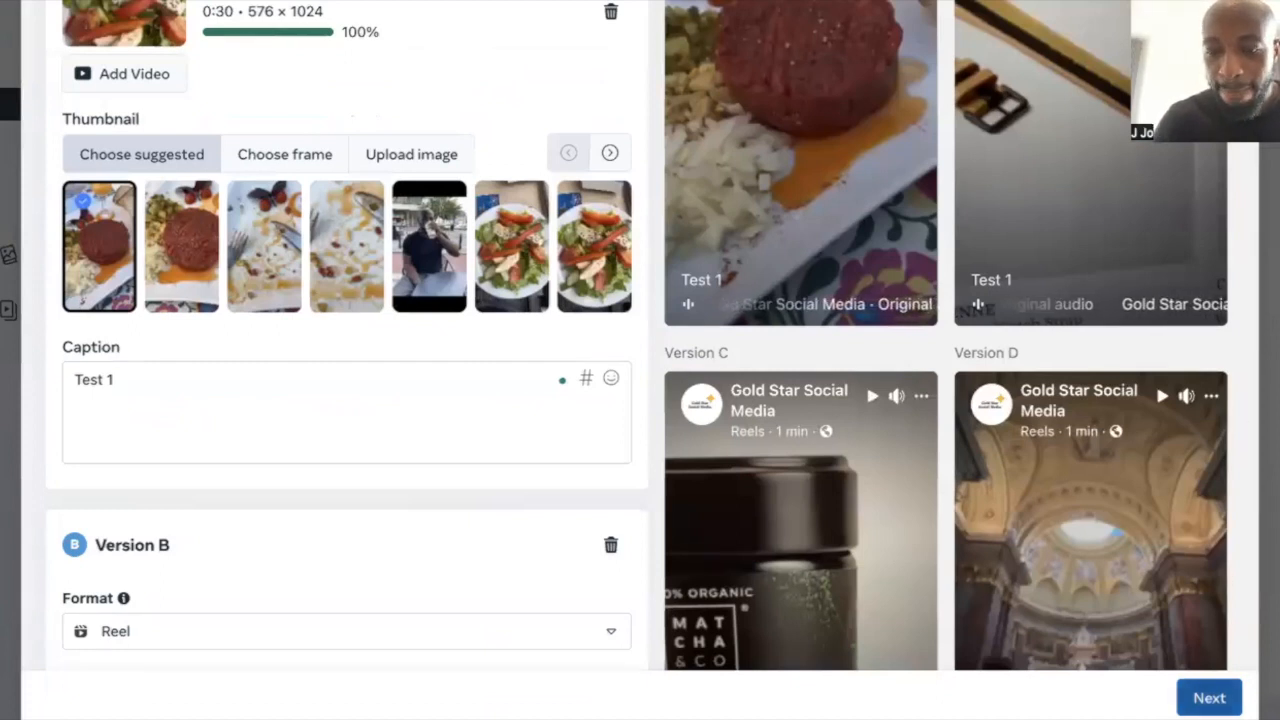
pyautogui.scroll(2, 331, 316)
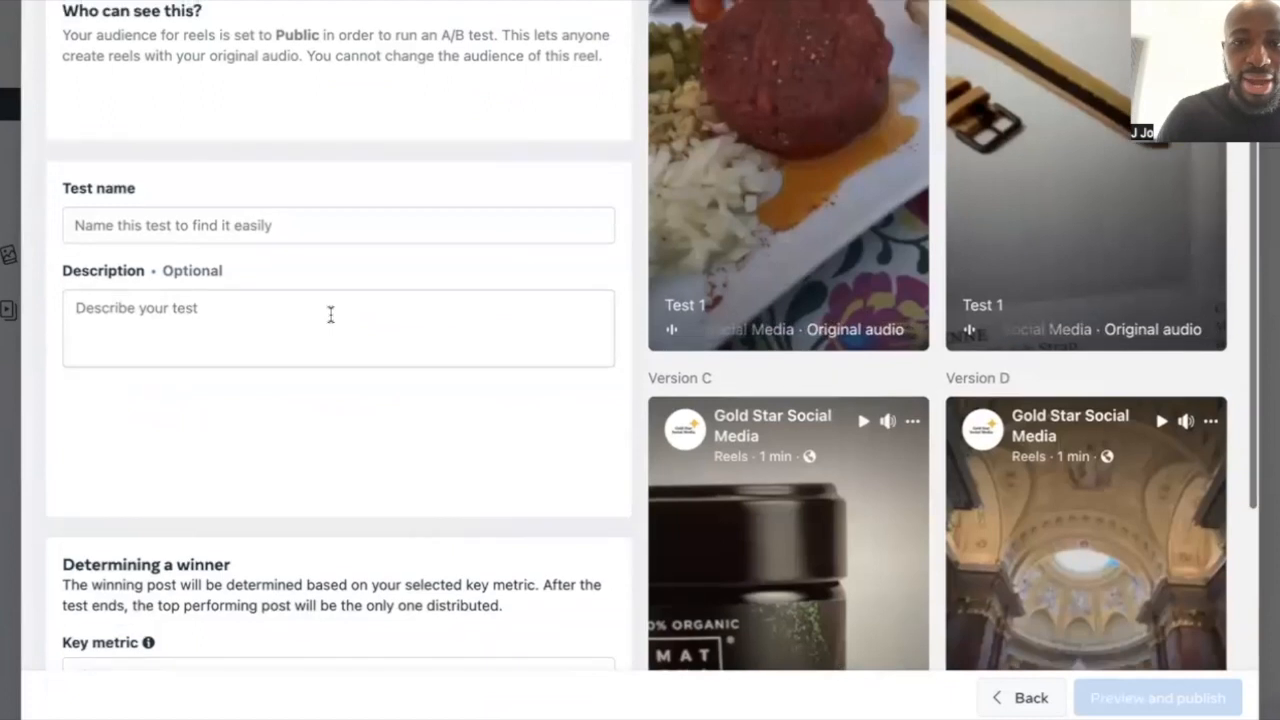
pyautogui.scroll(4, 331, 316)
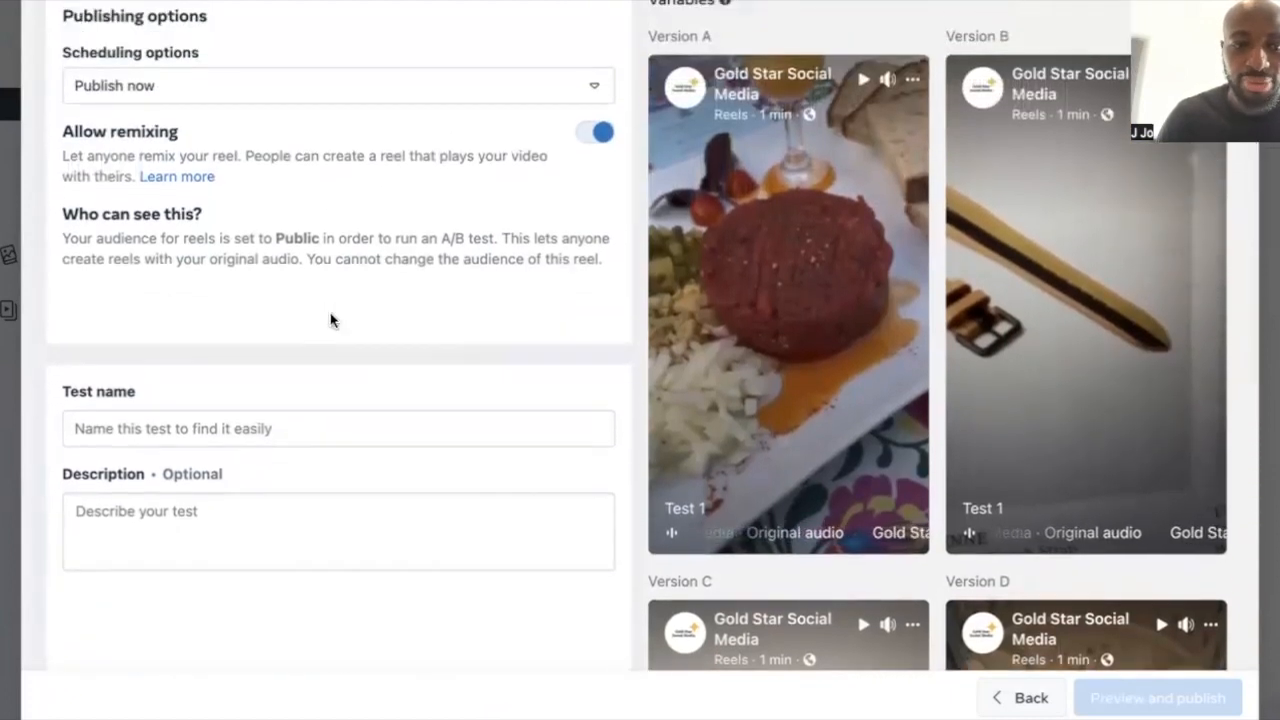
# Review the available scheduling options and the information on who can see the reels.
pyautogui.click(200, 92)
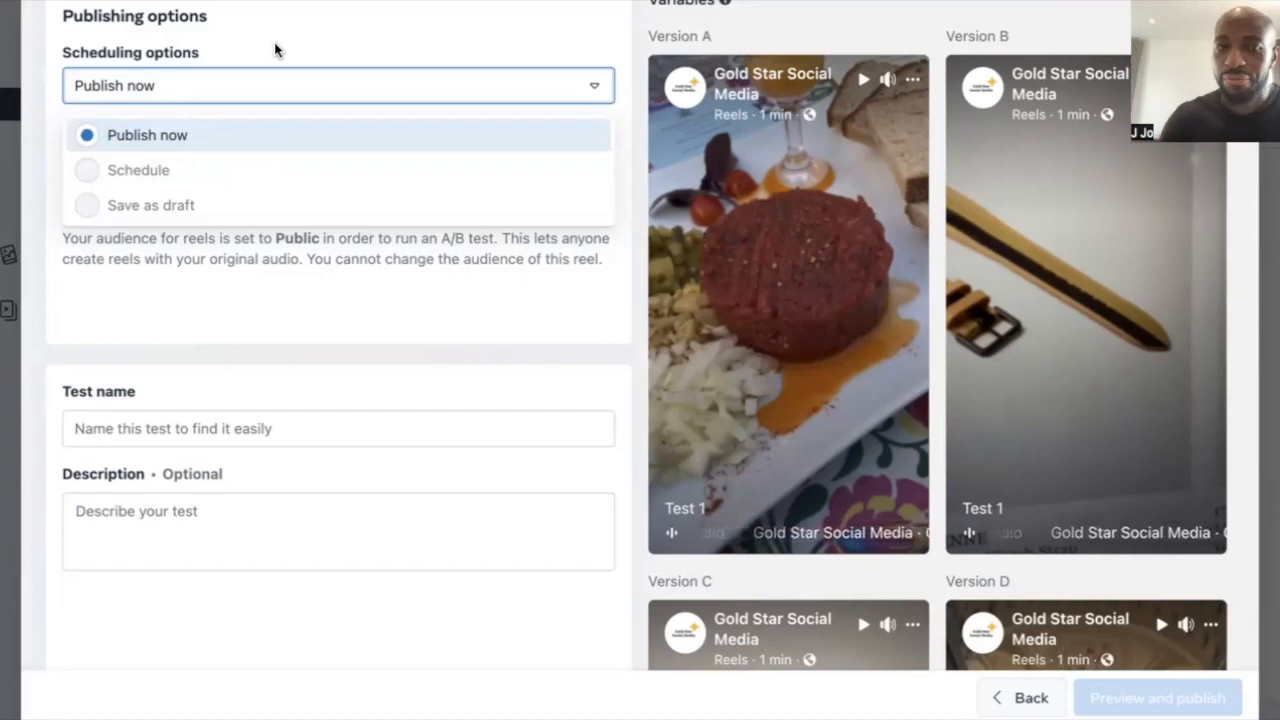
pyautogui.click(270, 88)
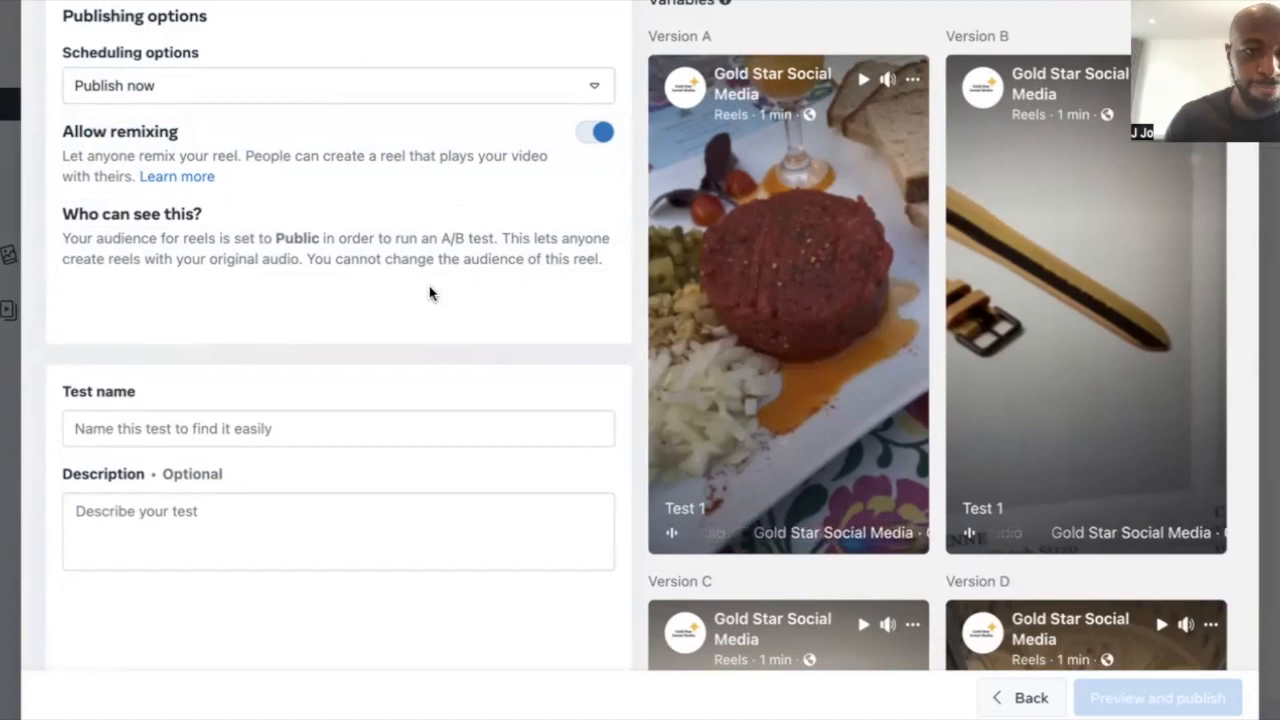
pyautogui.scroll(-1, 397, 275)
pyautogui.moveTo(210, 207); pyautogui.dragTo(64, 207)
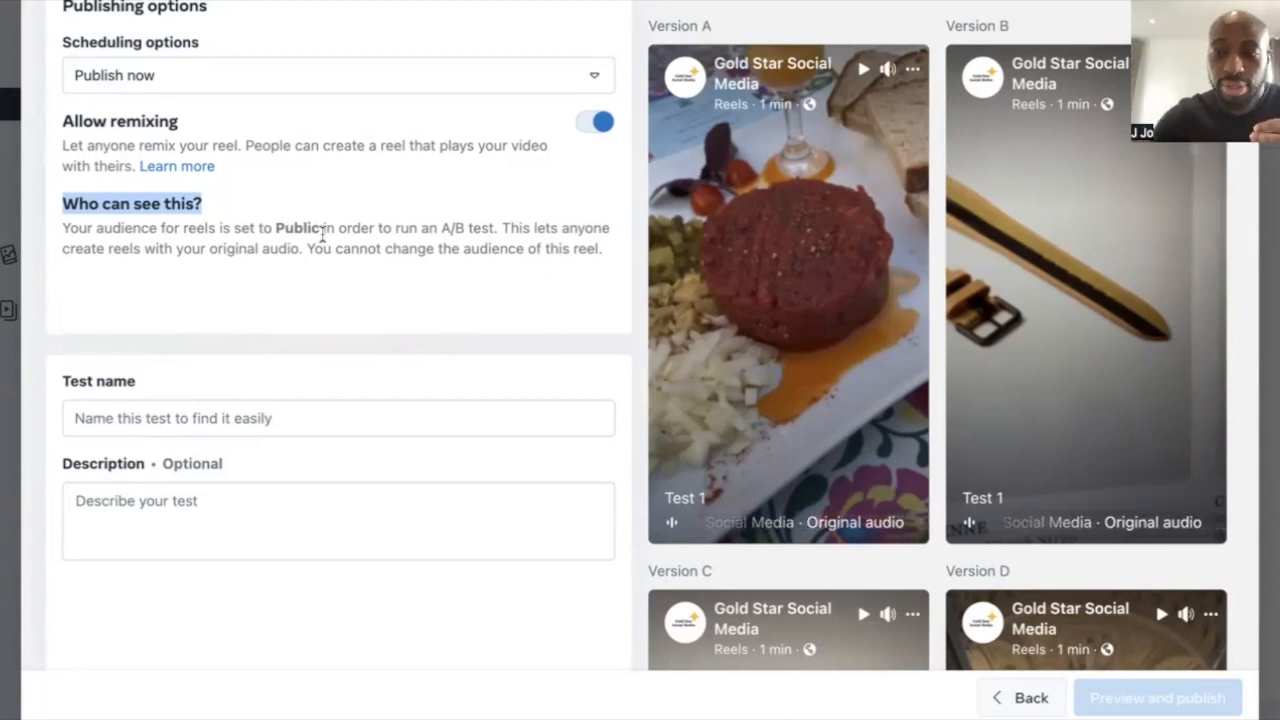
# Name the A/B test "Test 1" and enter "Test 1" as its description.
pyautogui.scroll(-1, 382, 370)
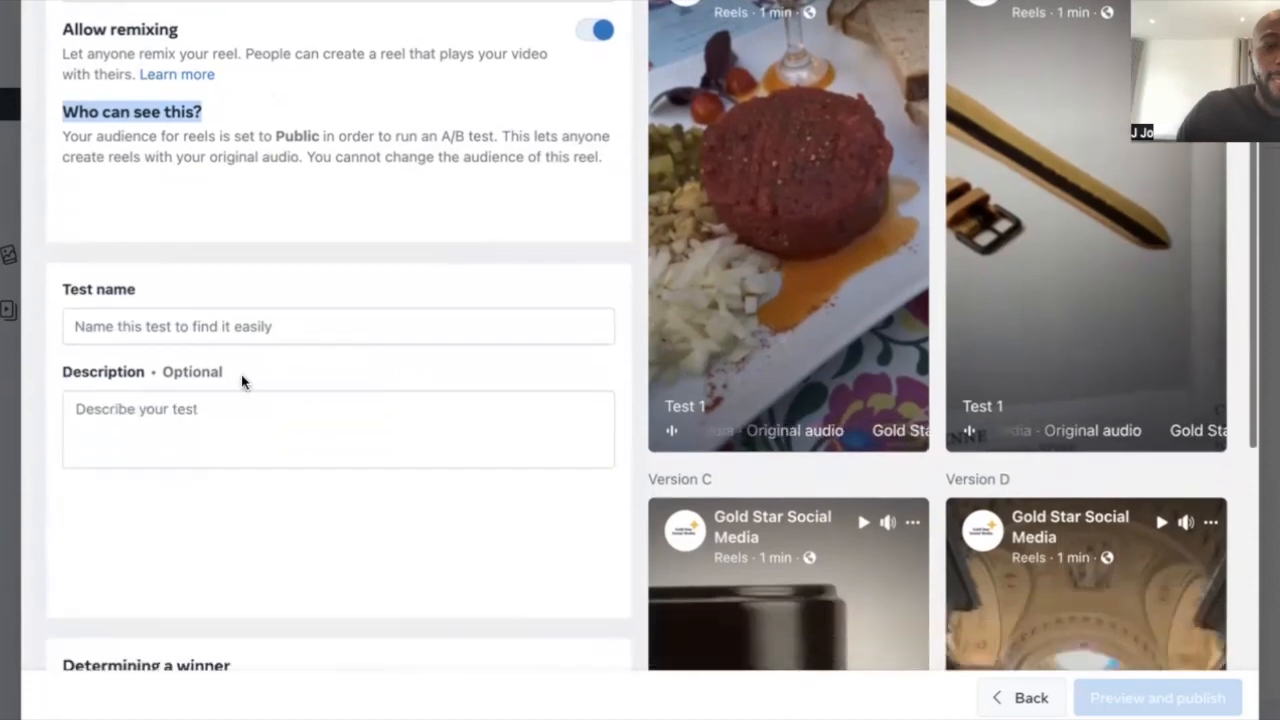
pyautogui.click(184, 335)
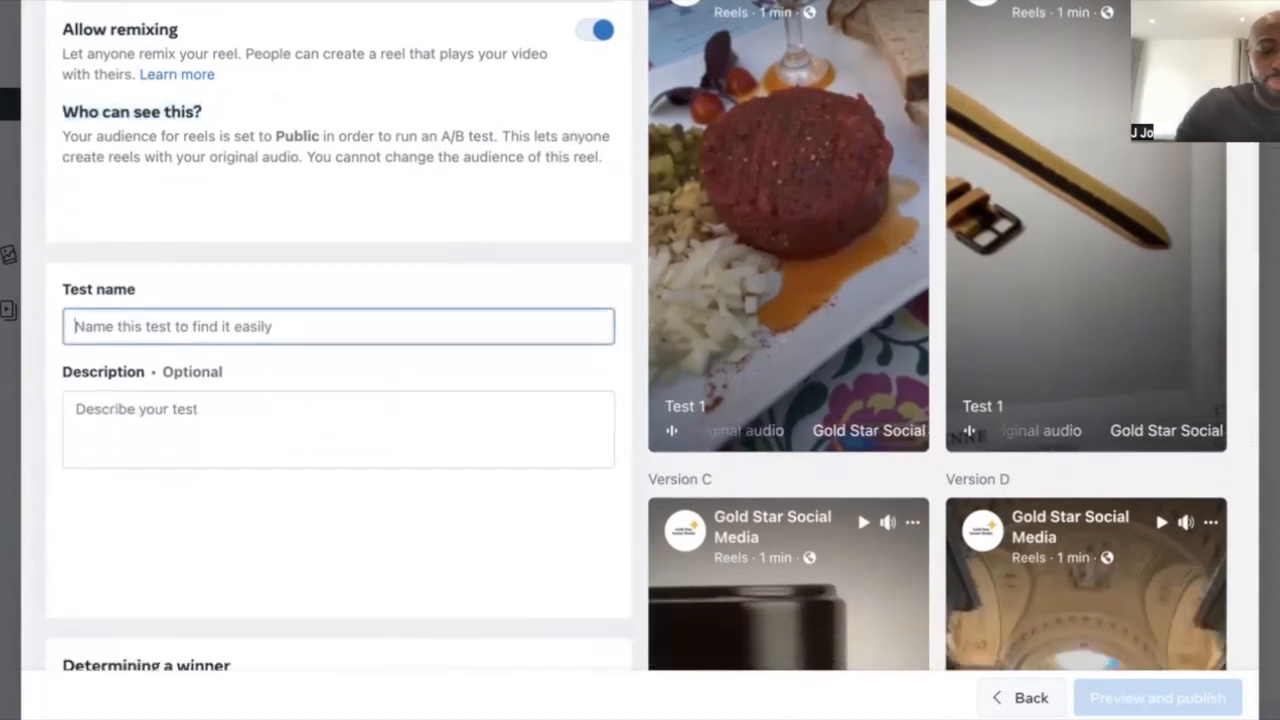
pyautogui.write('Test 1')
pyautogui.click(337, 294)
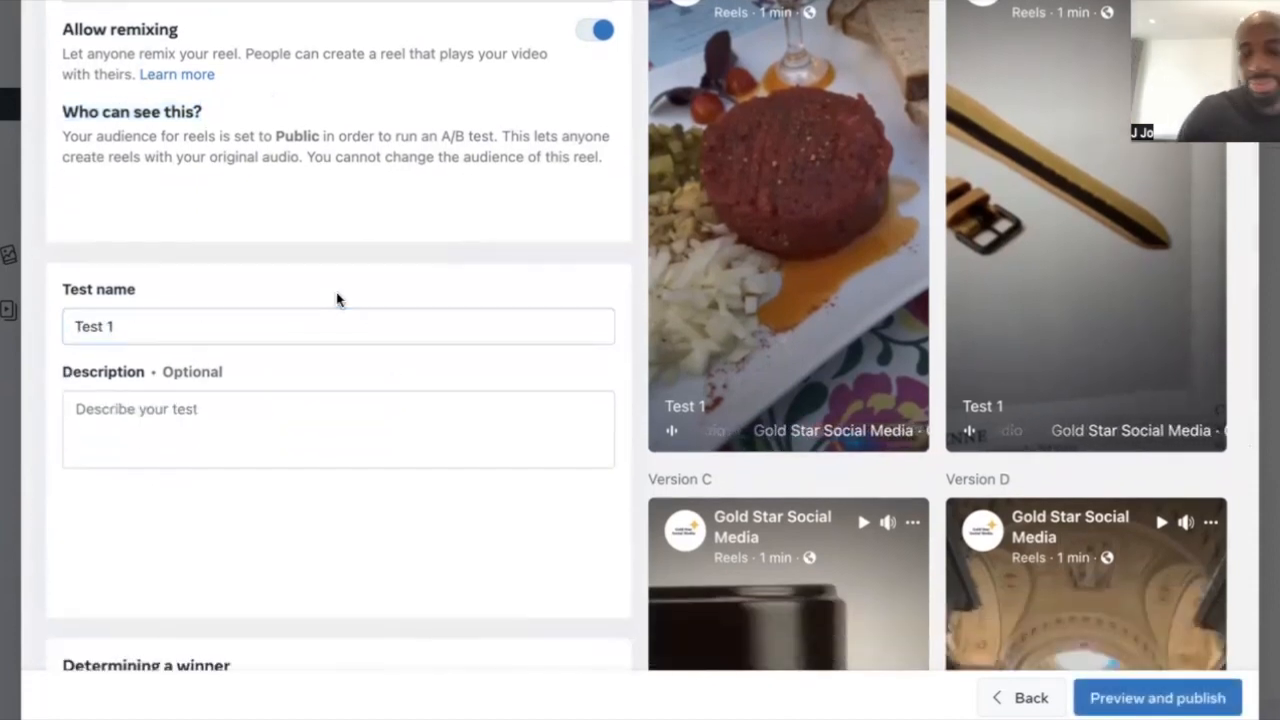
pyautogui.click(236, 428)
pyautogui.write('Test 1')
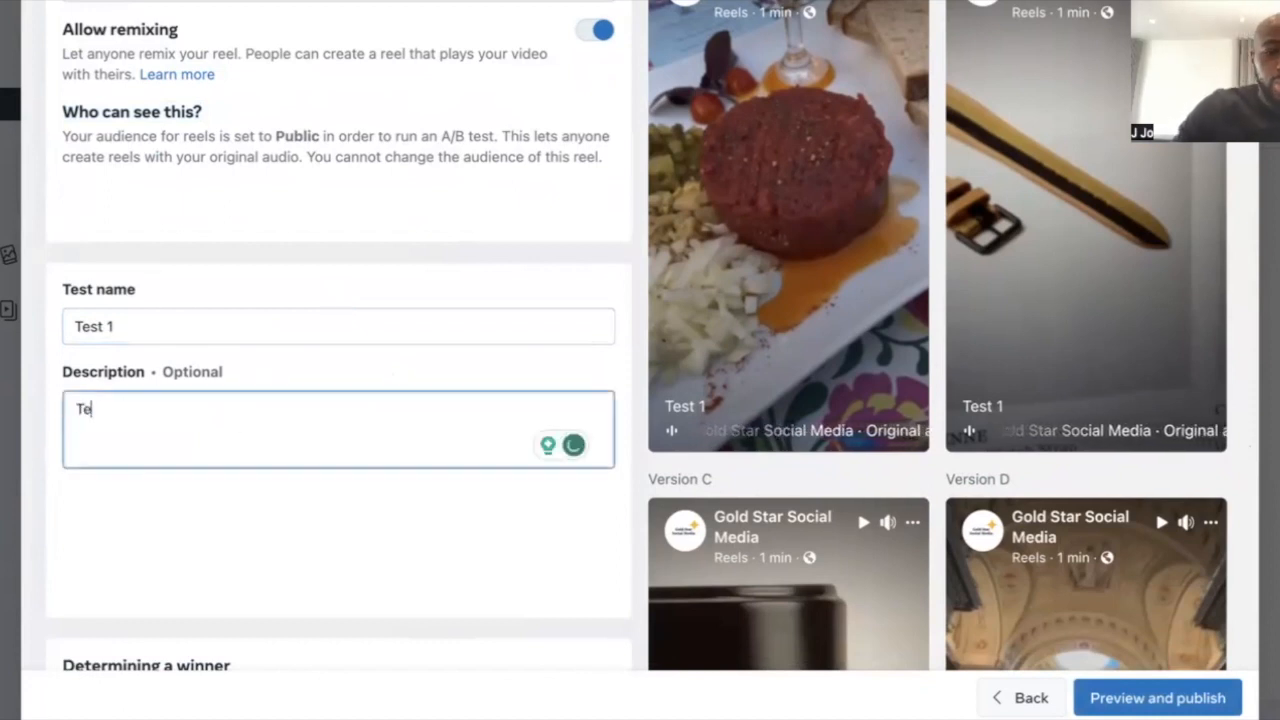
pyautogui.click(381, 364)
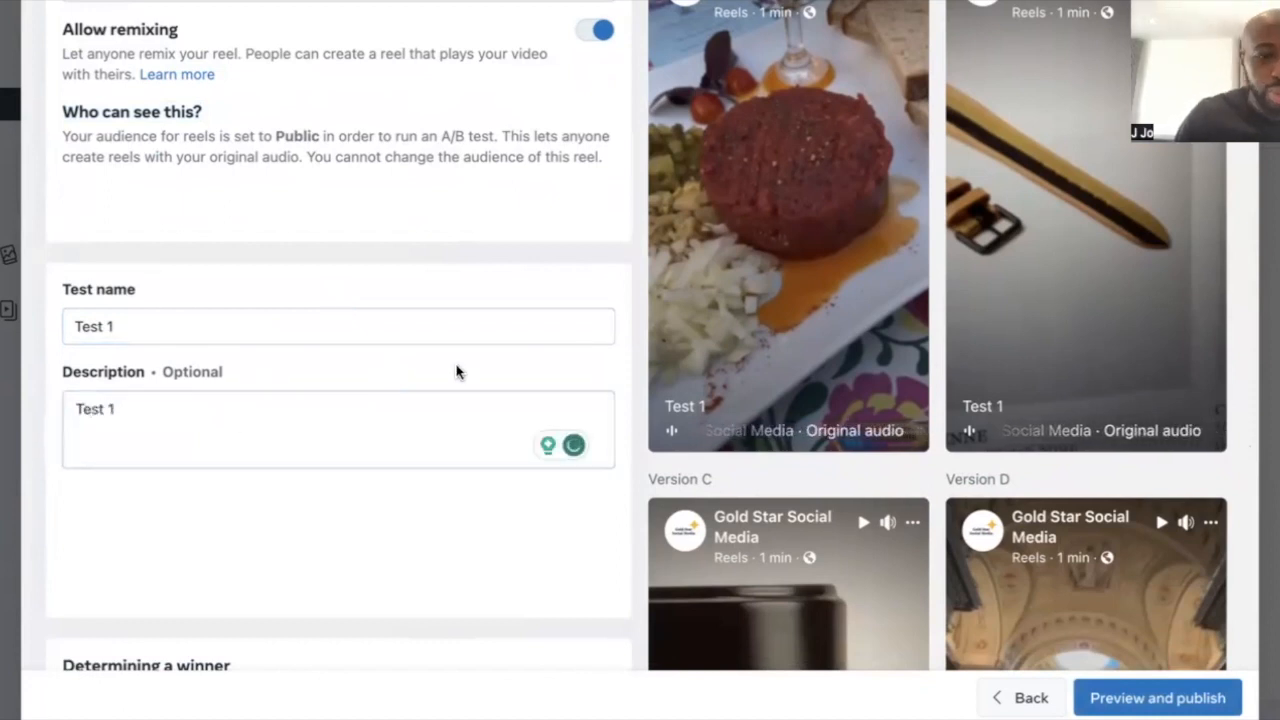
# Set the key metric for determining the winner to Shares.
pyautogui.scroll(-1, 400, 440)
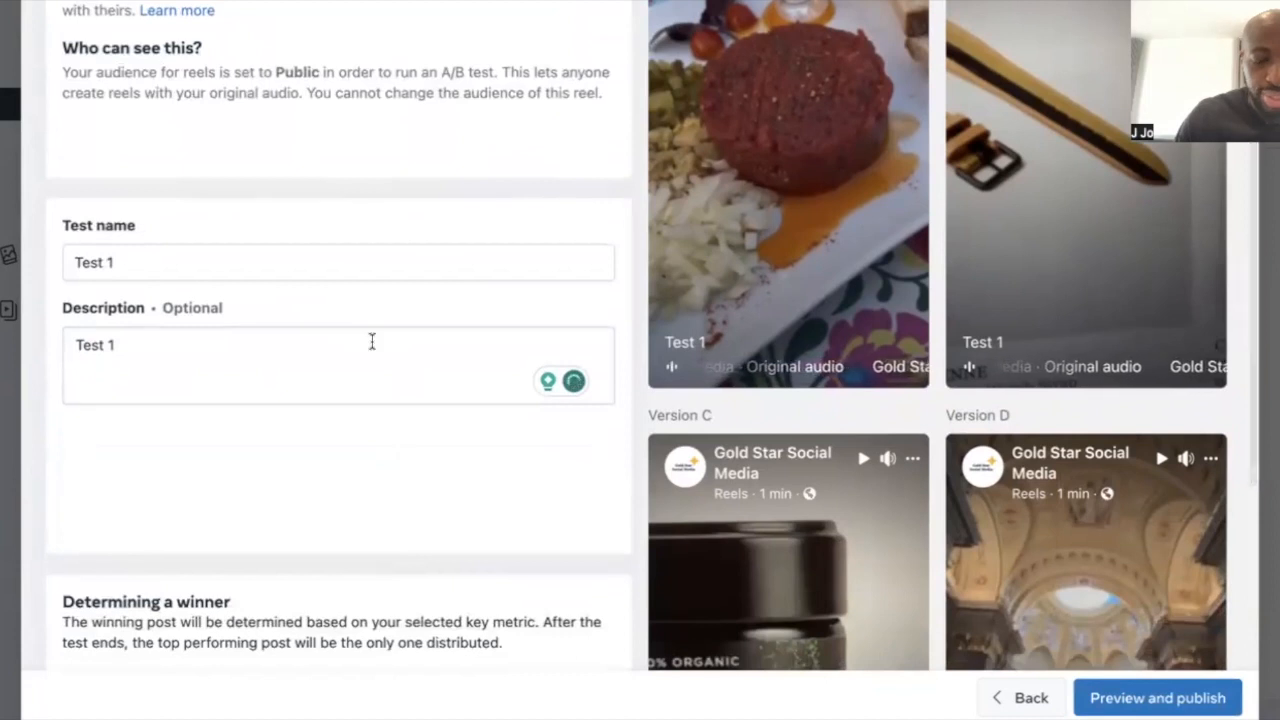
pyautogui.scroll(-2, 350, 300)
pyautogui.scroll(-2, 322, 203)
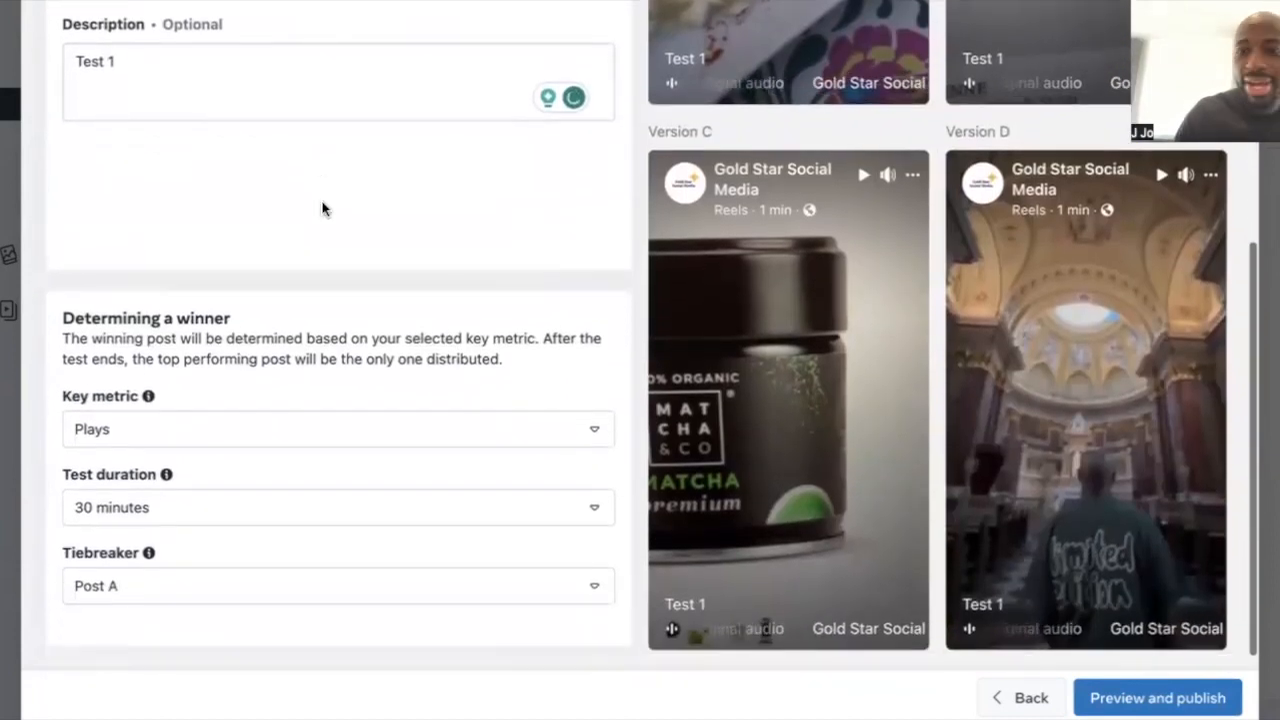
pyautogui.scroll(-1, 322, 208)
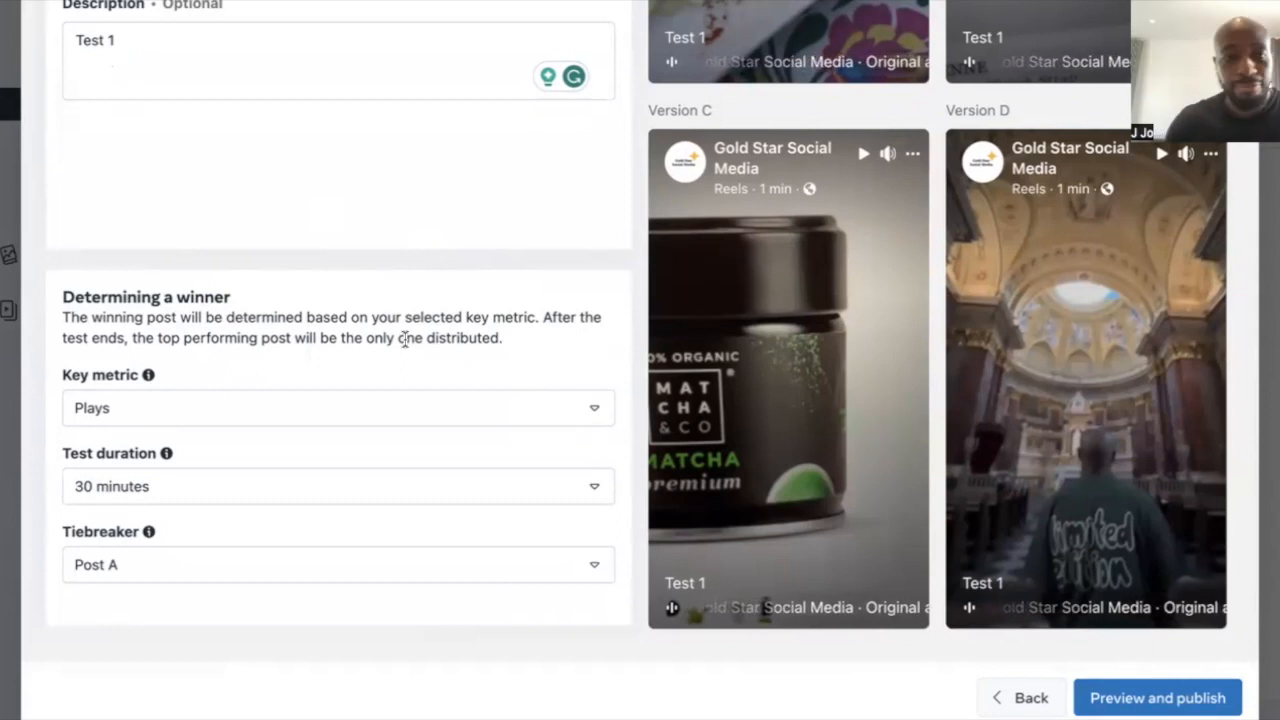
pyautogui.click(320, 410)
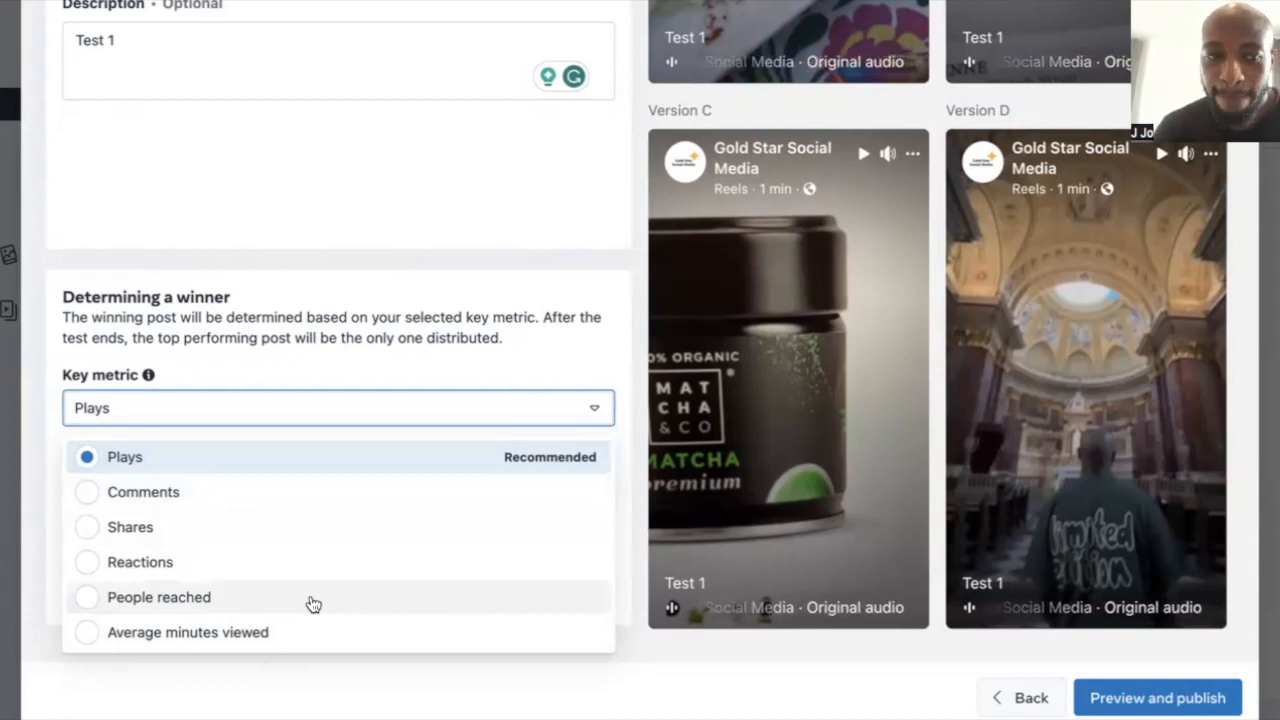
pyautogui.click(216, 533)
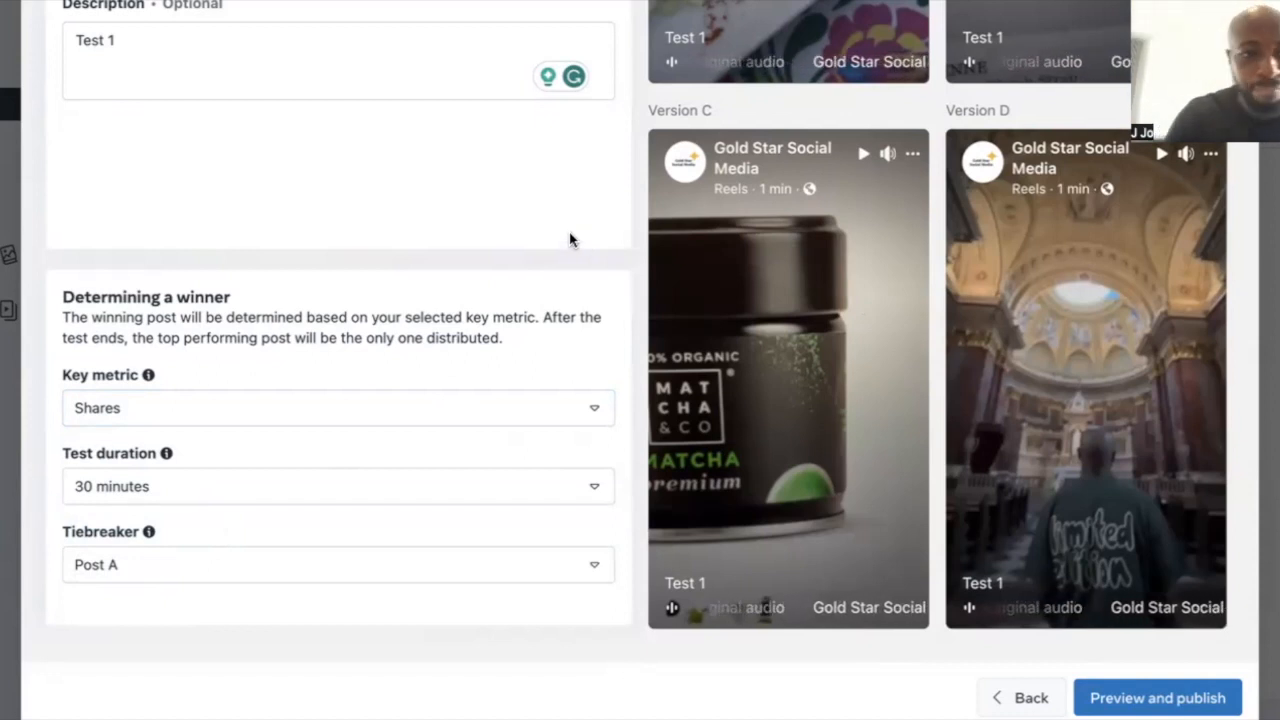
# Set the key metric back to Plays and review the other metrics on offer.
pyautogui.click(317, 410)
pyautogui.click(233, 459)
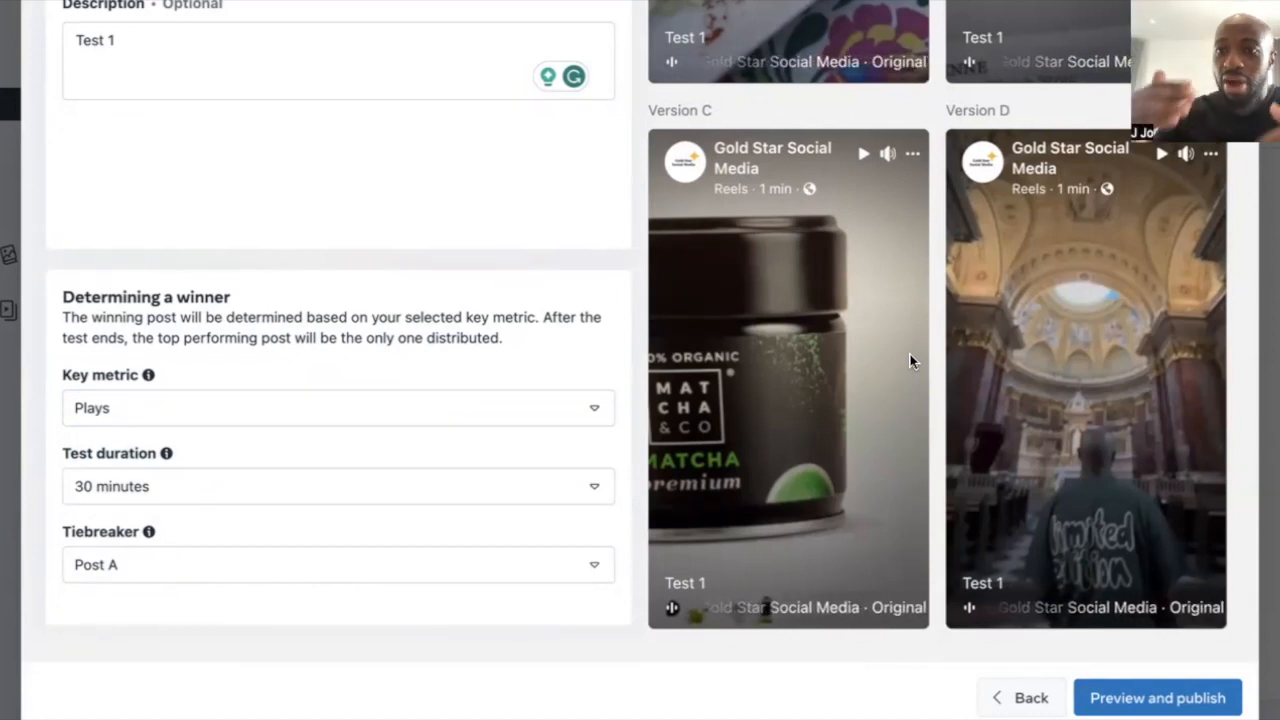
pyautogui.click(348, 408)
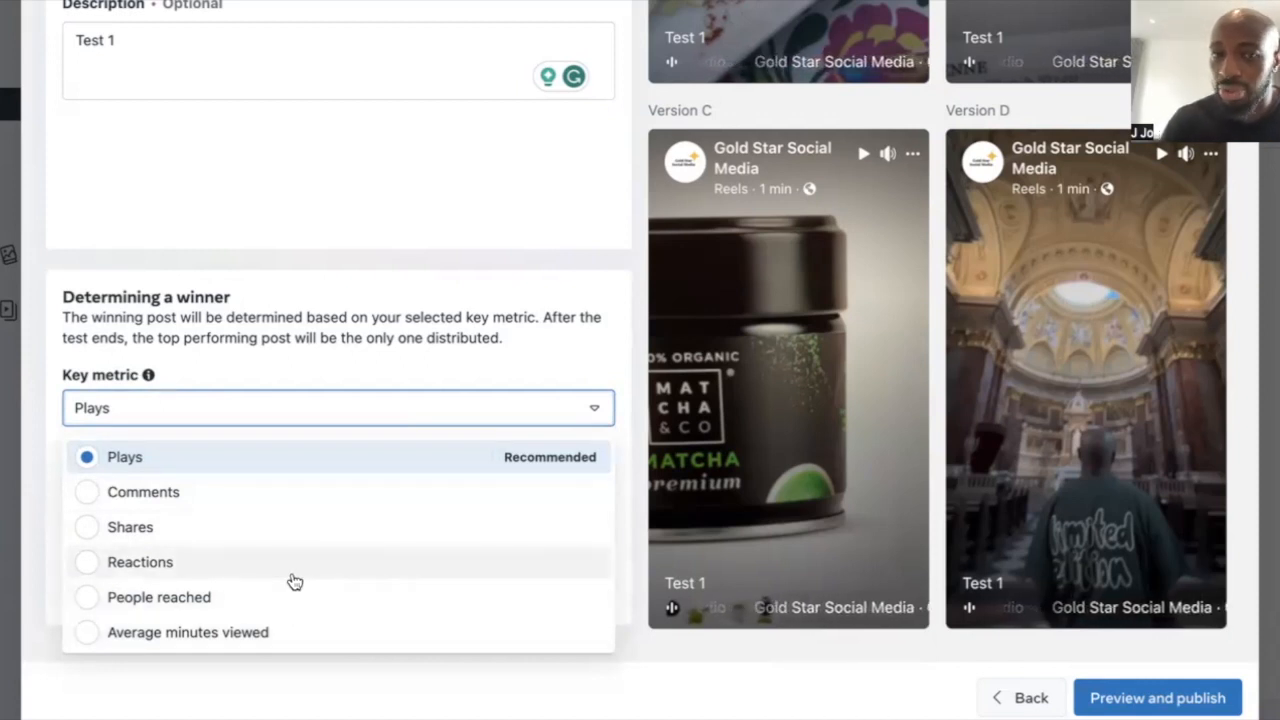
pyautogui.click(600, 214)
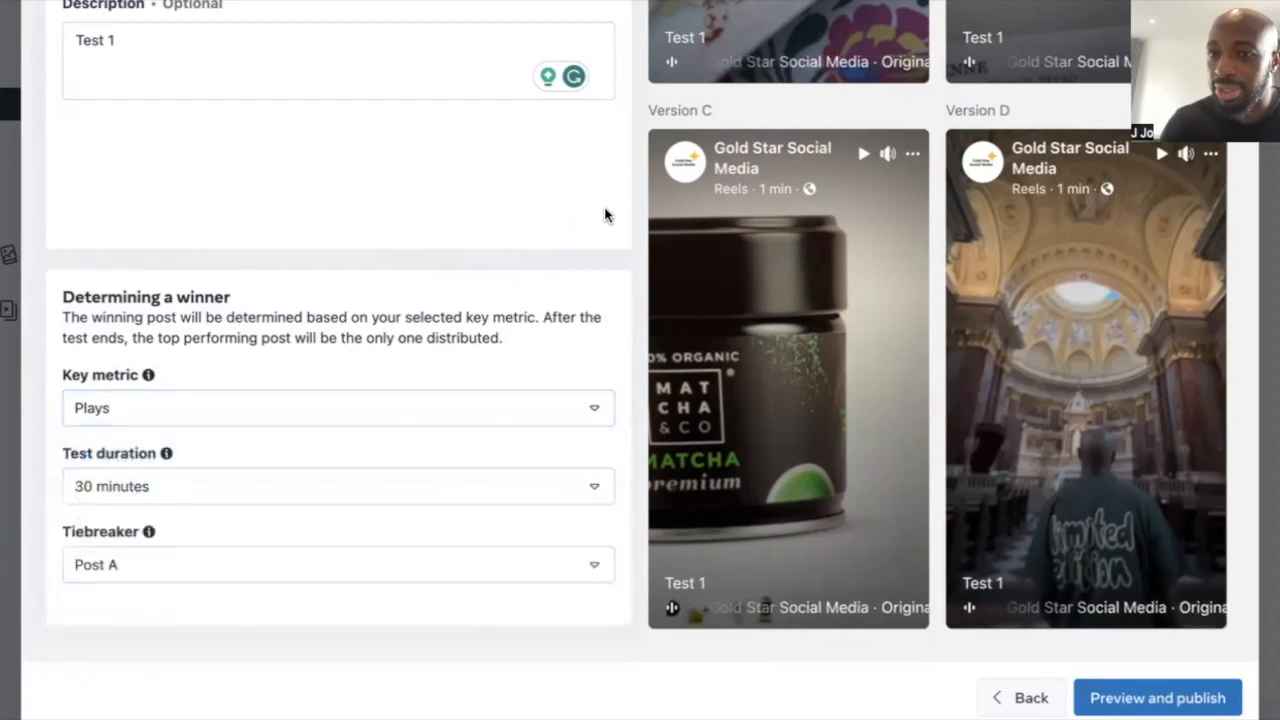
pyautogui.click(396, 418)
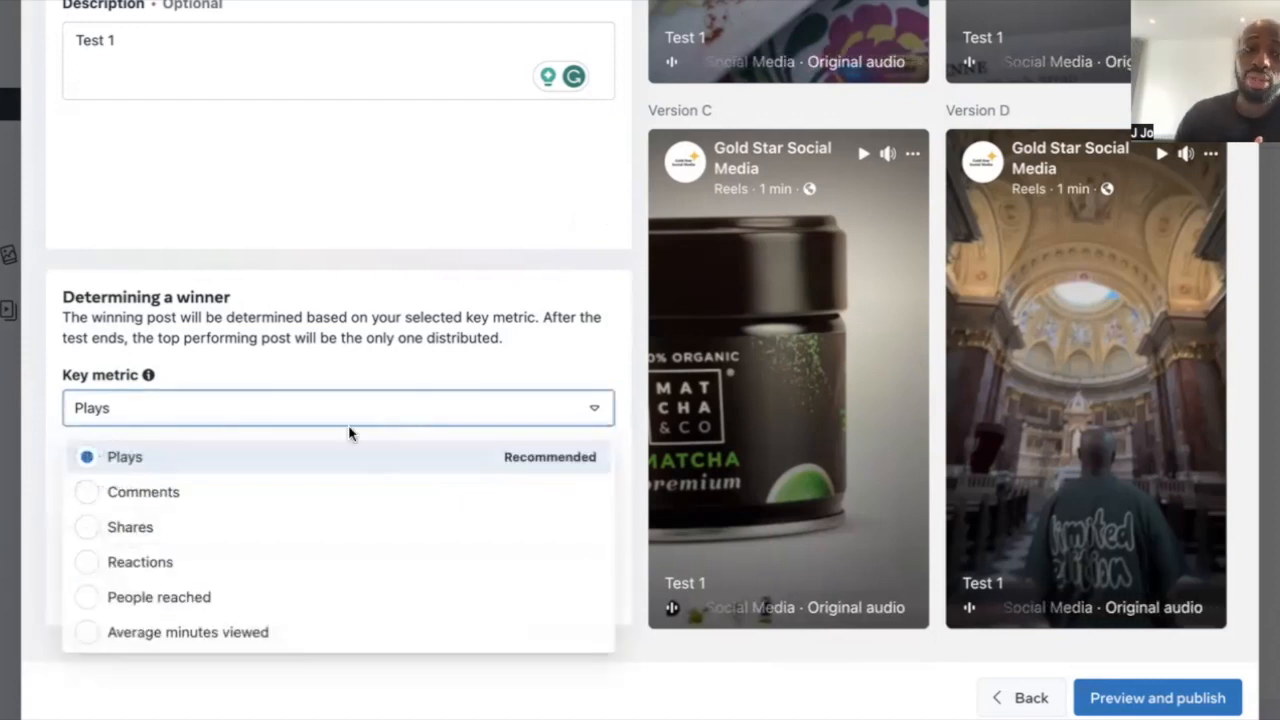
pyautogui.click(577, 217)
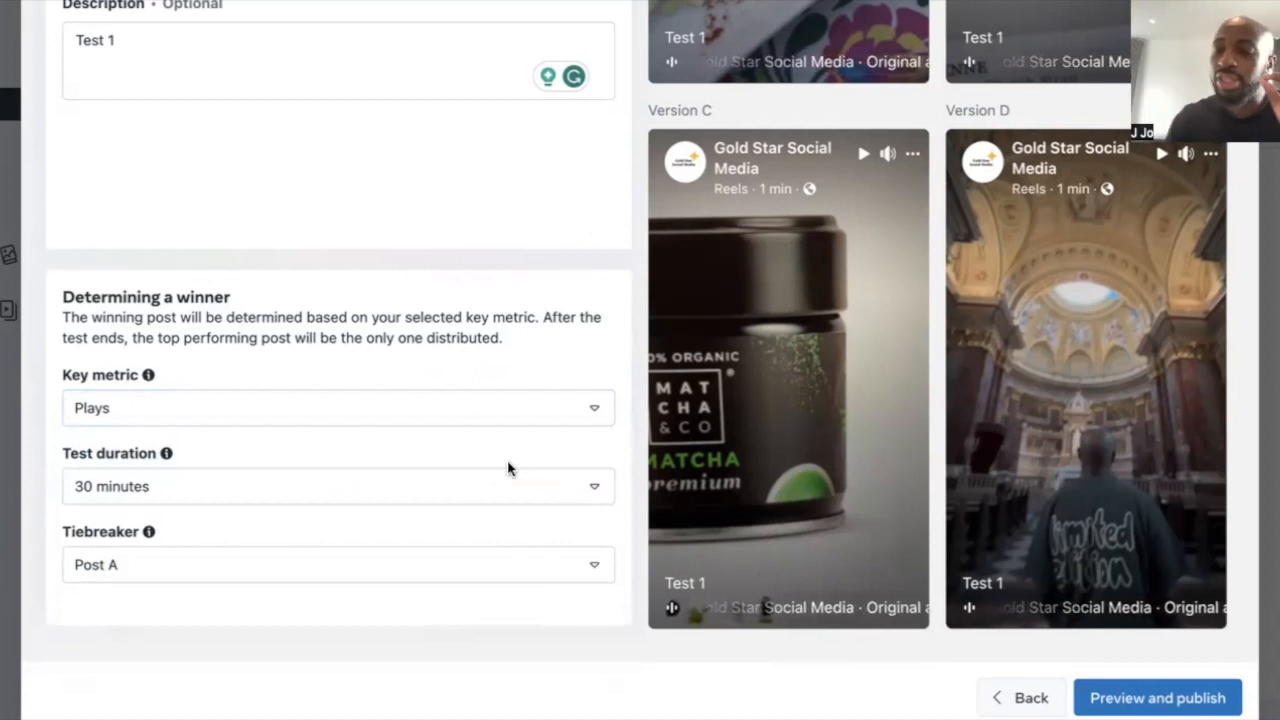
# Review the available test durations without changing the current choice.
pyautogui.click(283, 488)
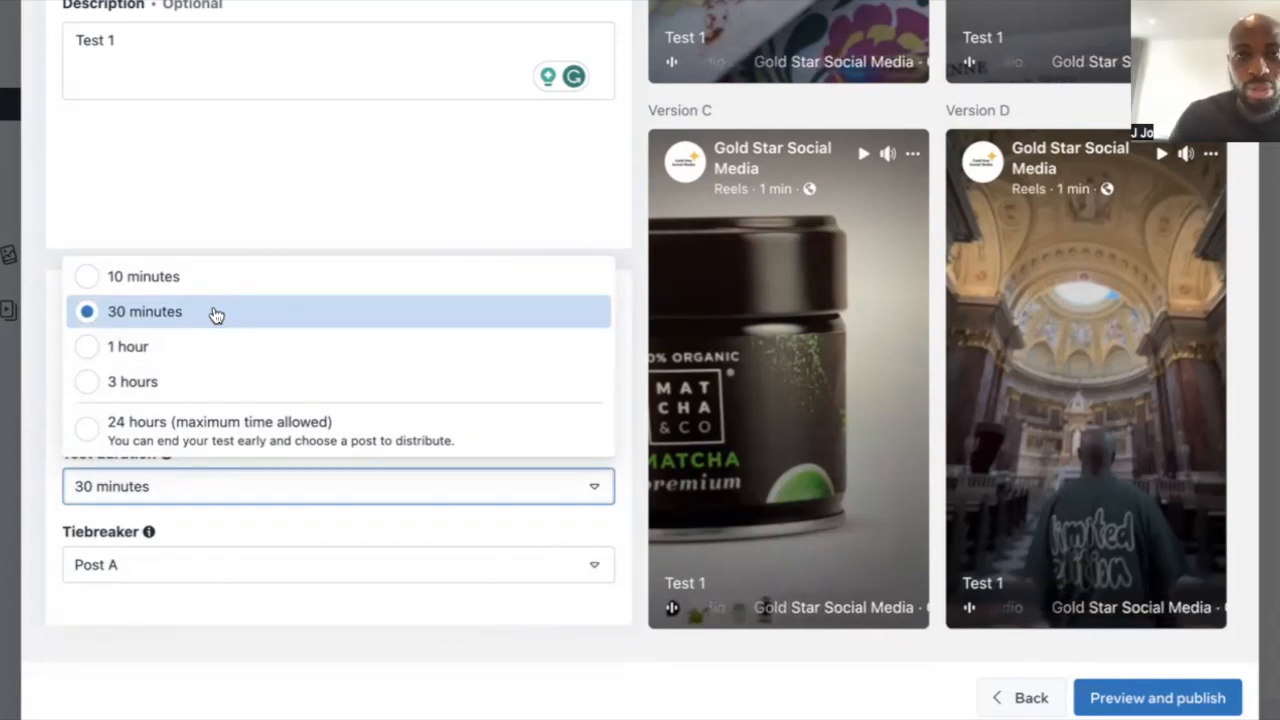
pyautogui.click(634, 260)
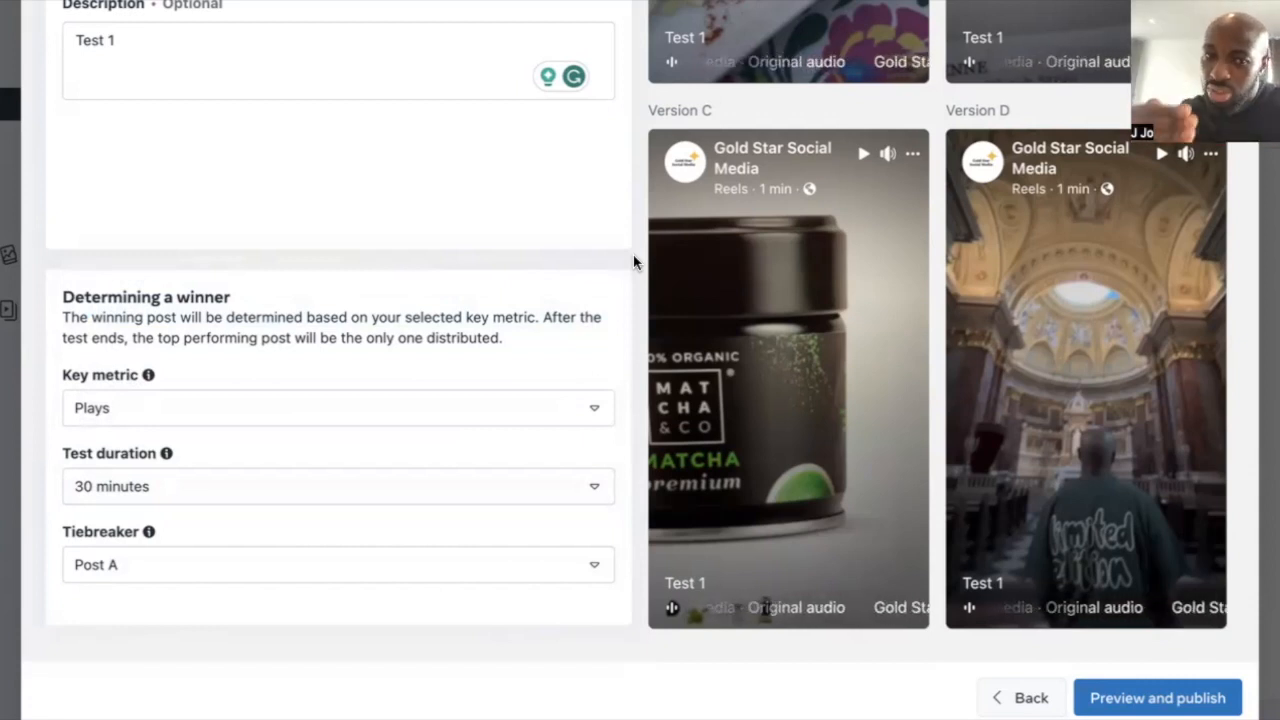
pyautogui.click(250, 490)
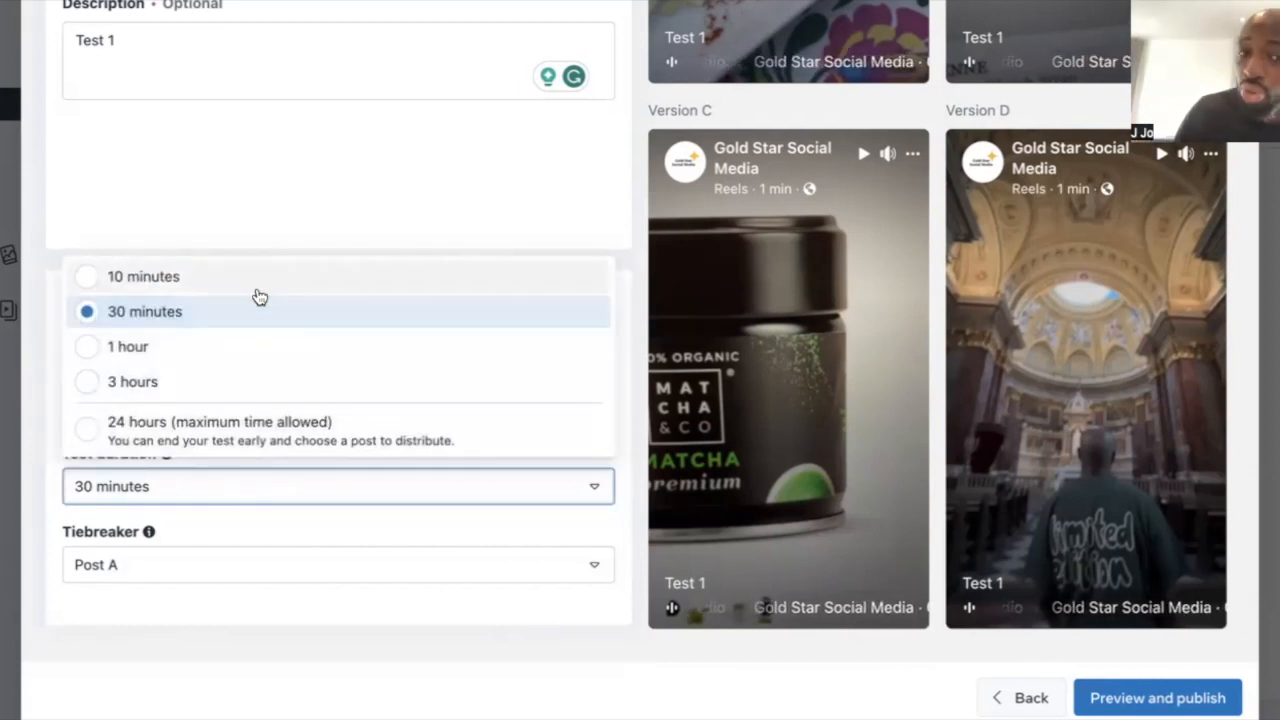
pyautogui.click(635, 262)
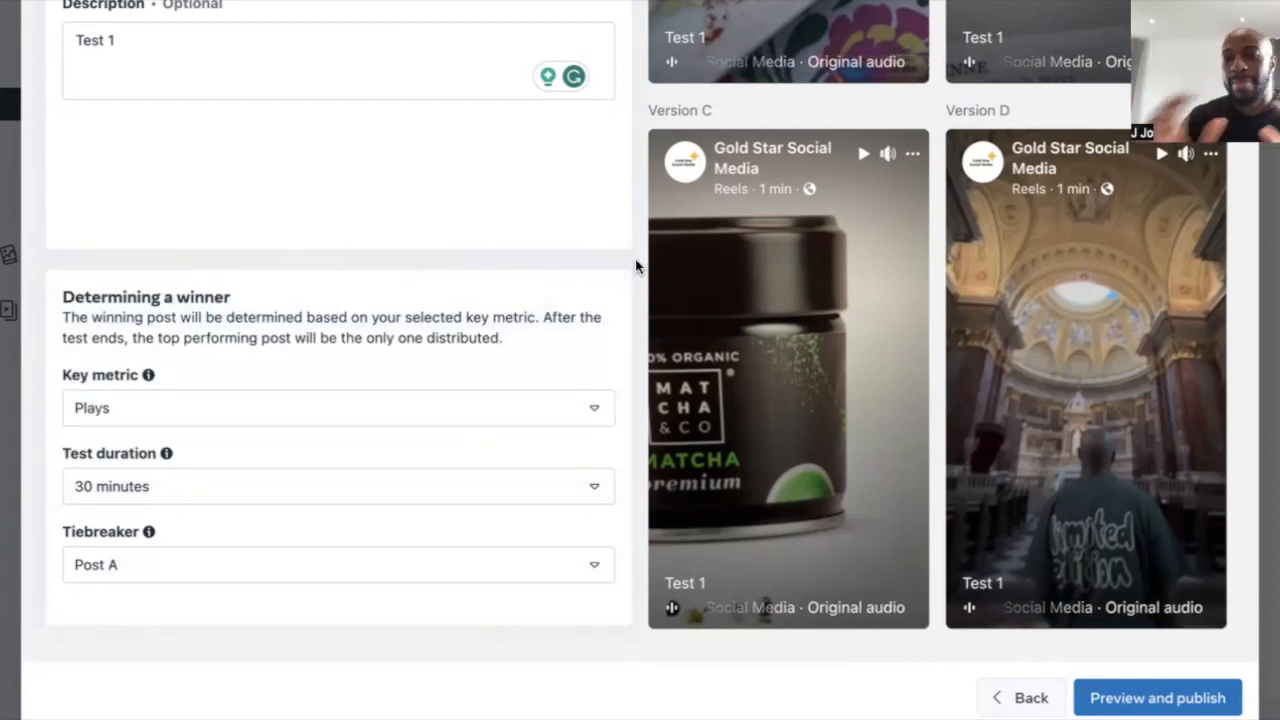
# Check the test duration choices once more and keep the 30-minute setting.
pyautogui.click(434, 494)
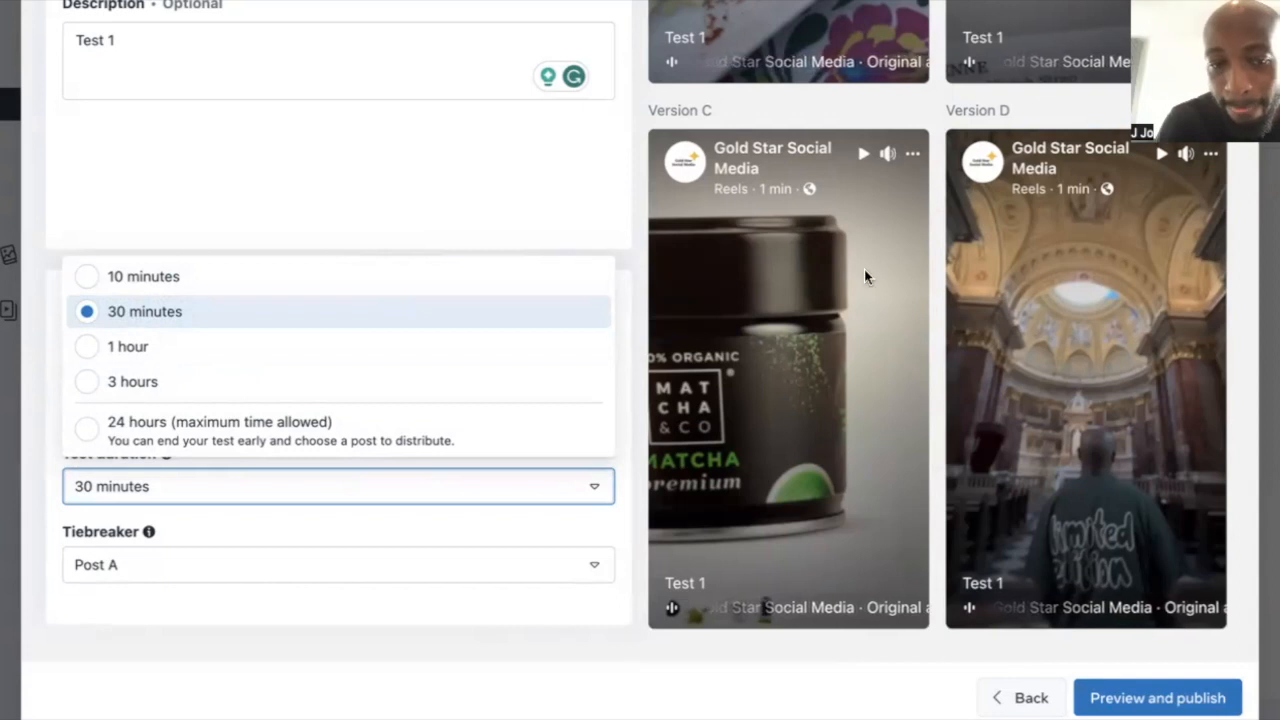
pyautogui.click(634, 263)
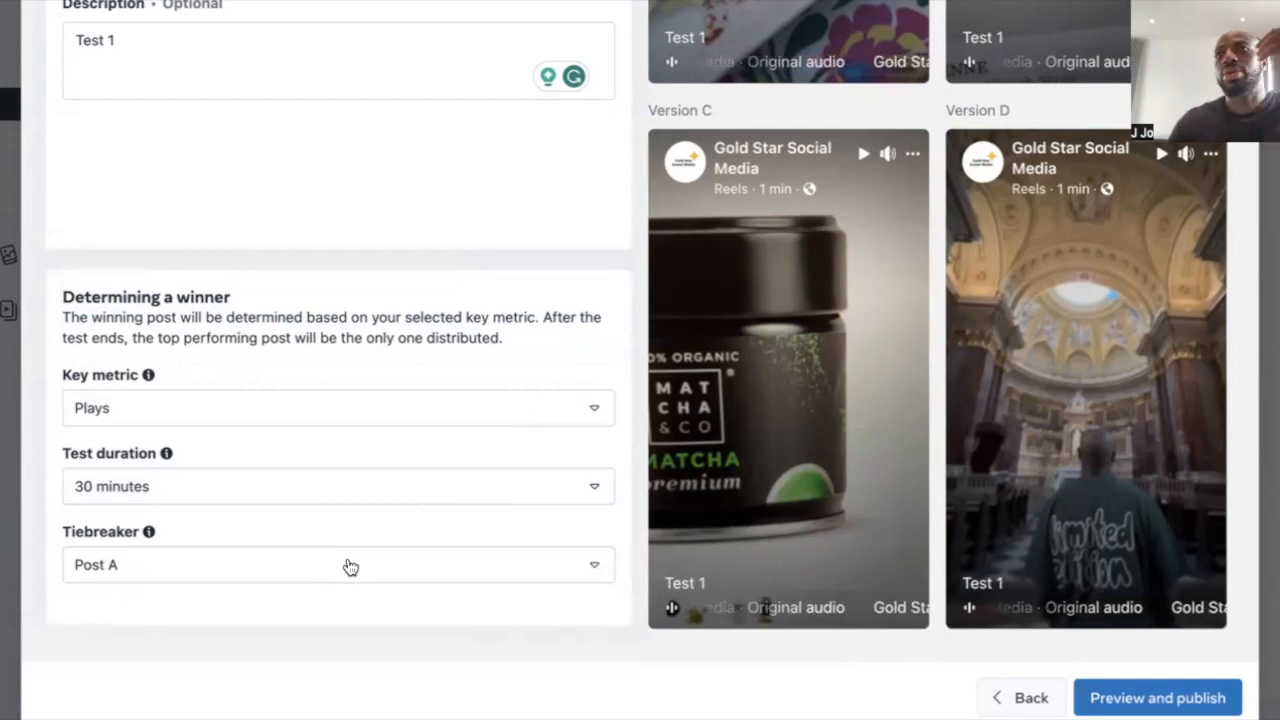
# Set the tiebreaker for determining the winner to Post B.
pyautogui.click(259, 571)
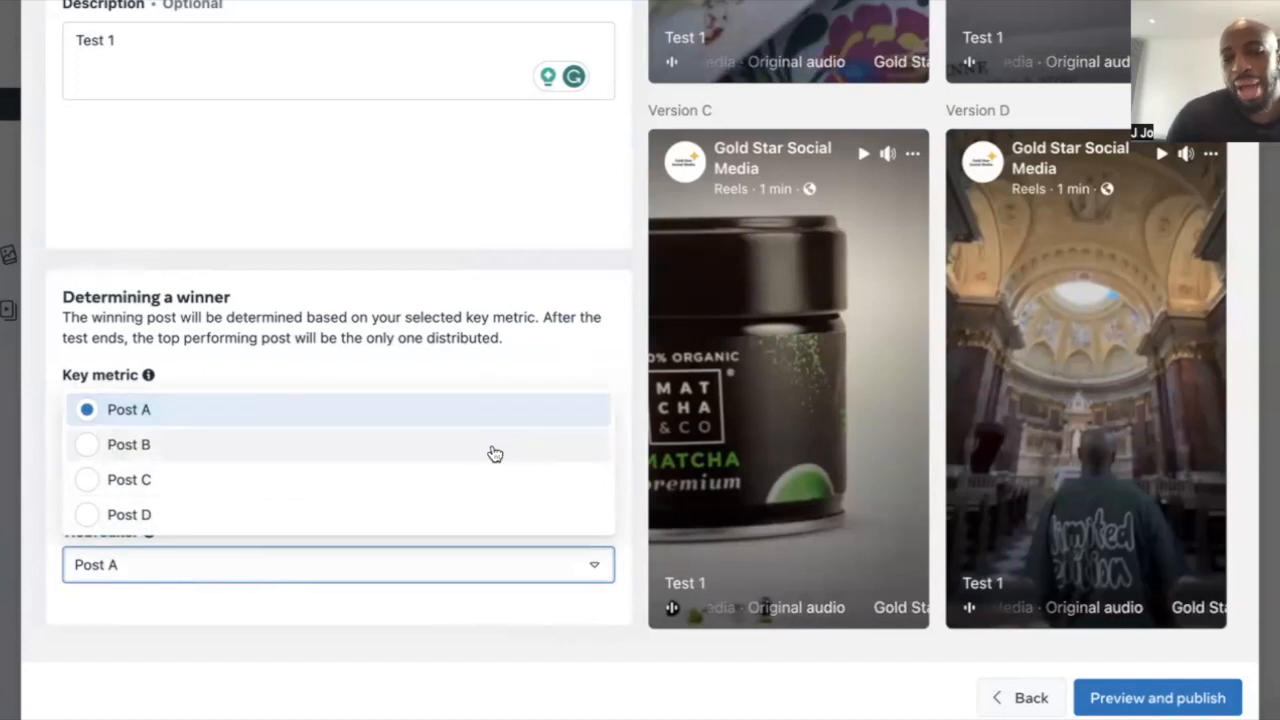
pyautogui.click(457, 446)
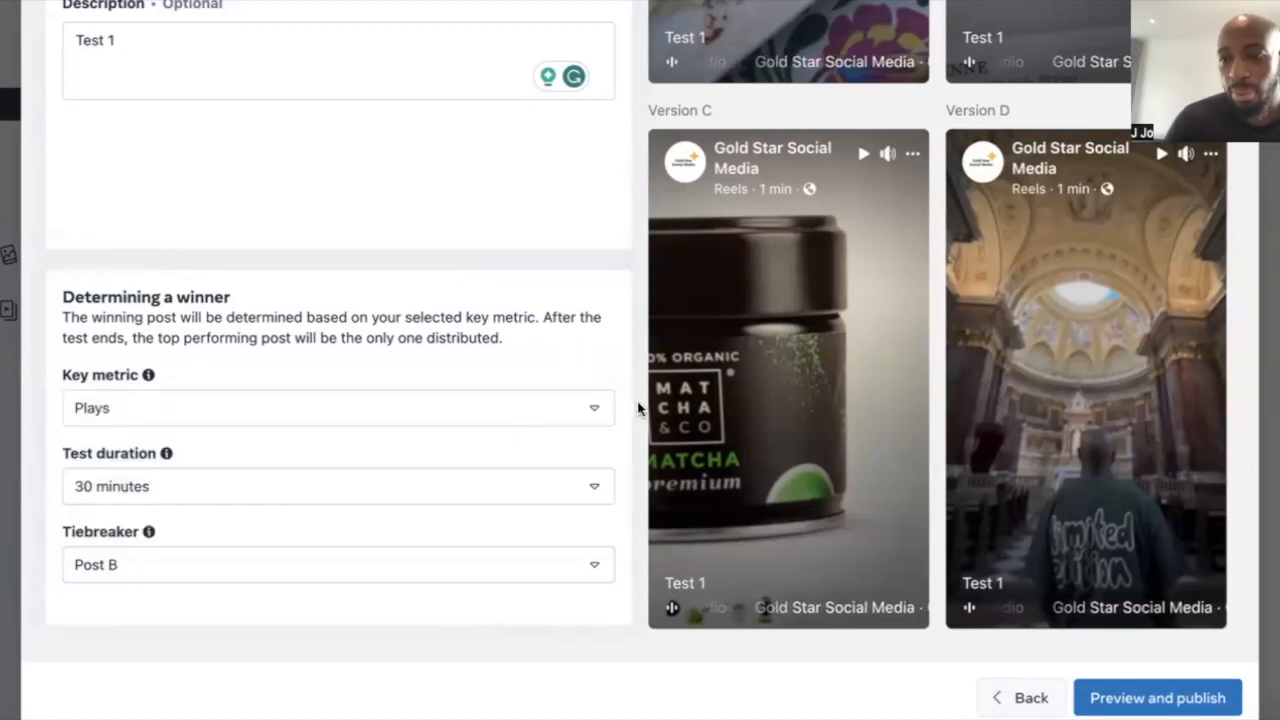
# Set the tiebreaker for determining the winner back to Post A.
pyautogui.click(158, 573)
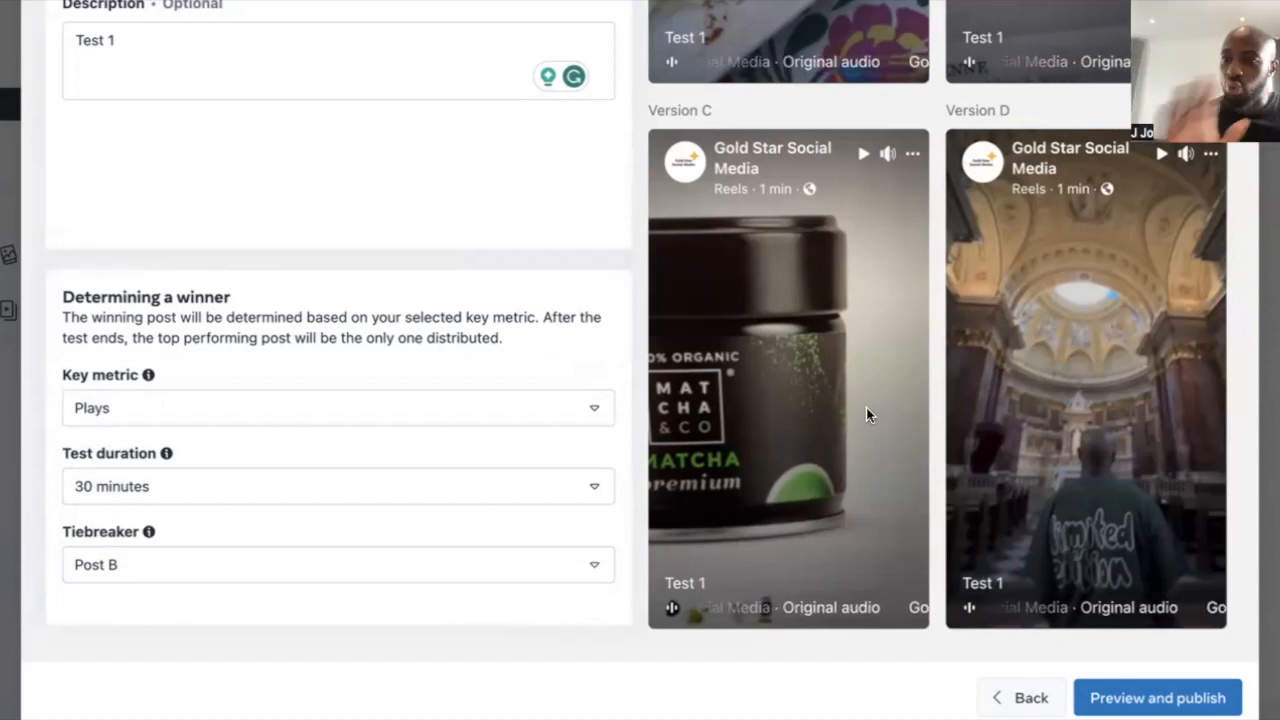
pyautogui.click(480, 564)
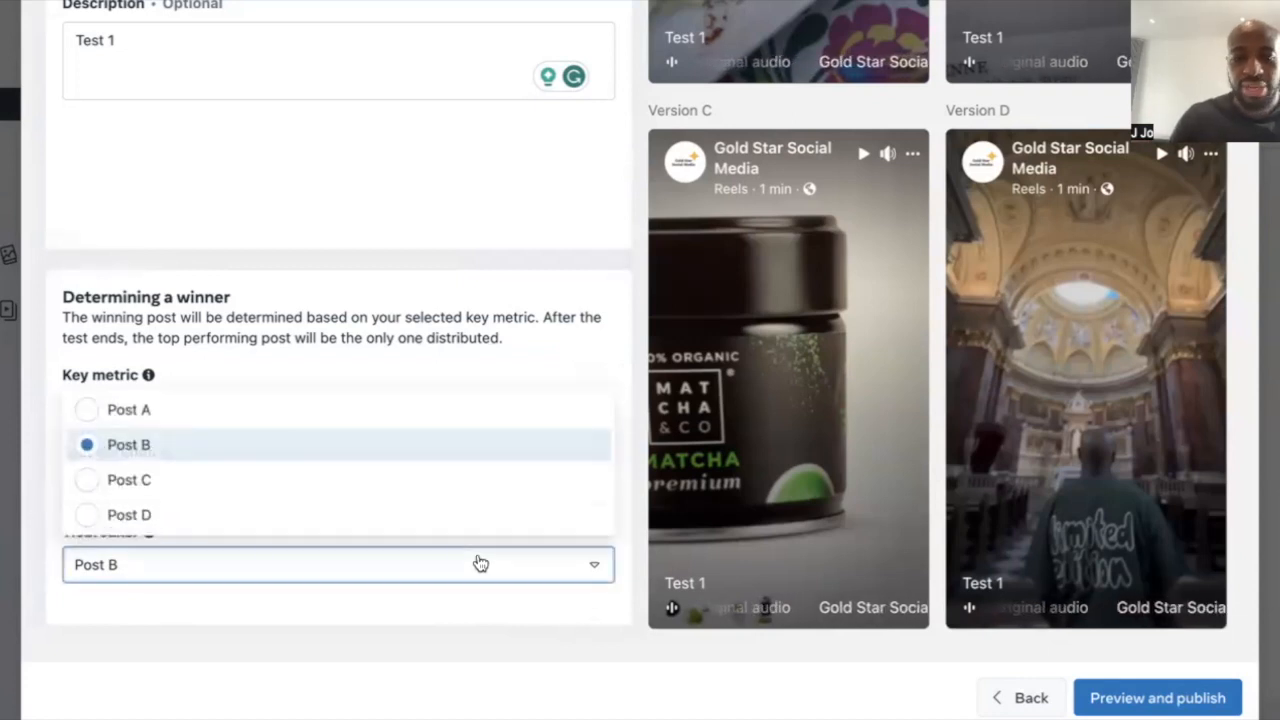
pyautogui.click(254, 414)
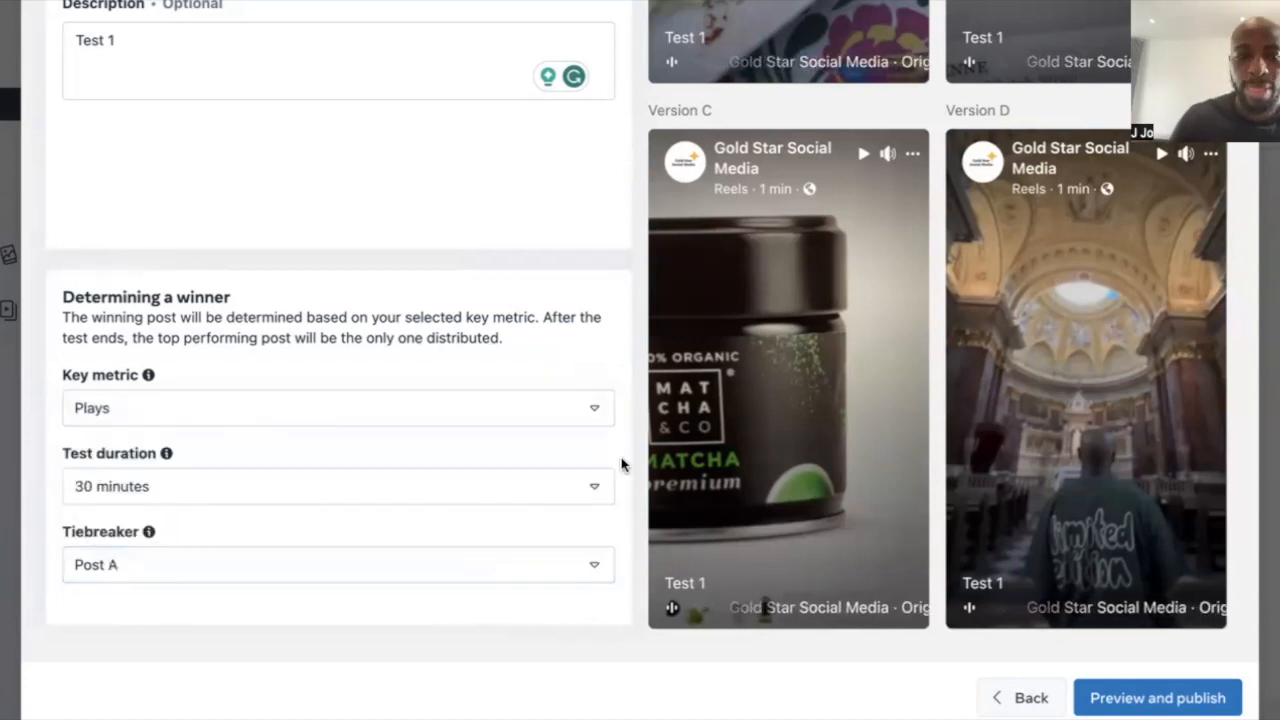